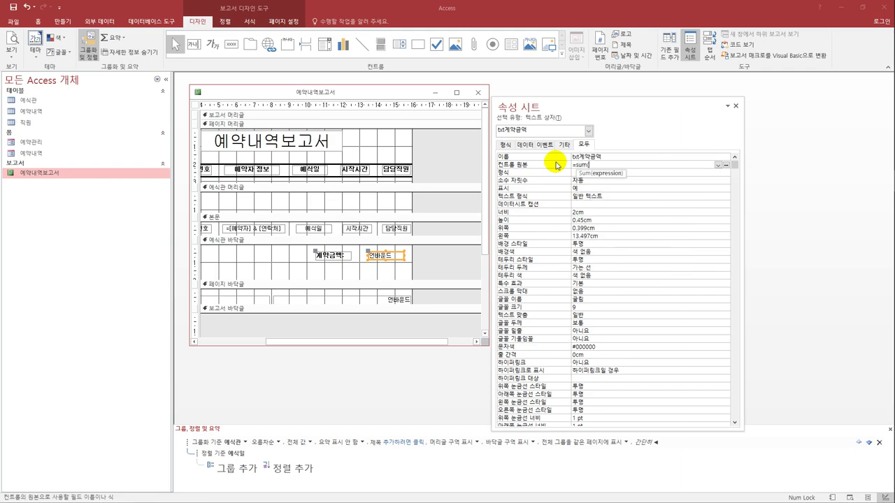
Complete the control source of the txt계약금액 text box in the 예식관 footer as =Sum([계약금]).
text([계약금]))
key(Return)
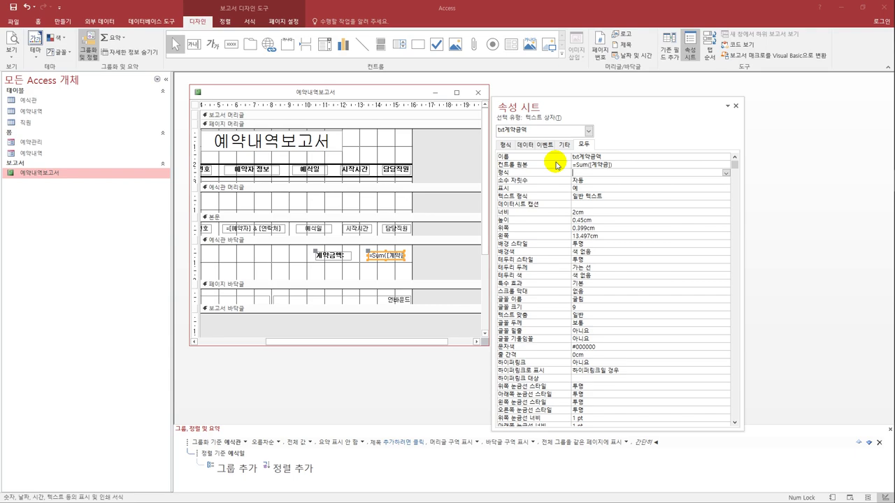
Check the font weight of the LBL계약금액 label in the 예식관 footer.
click(337, 264)
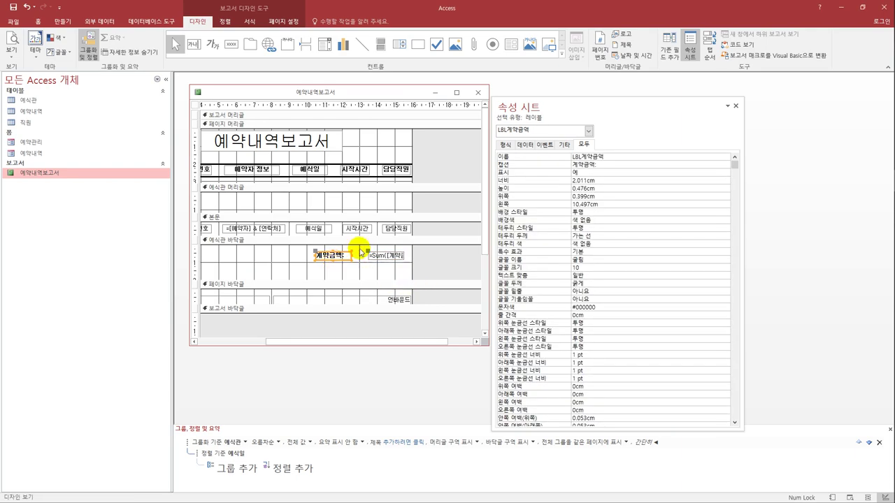
click(505, 145)
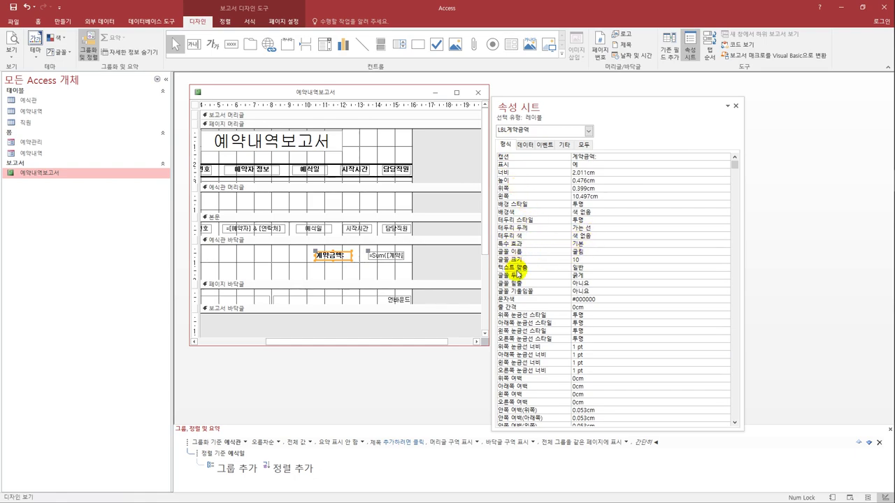
click(603, 277)
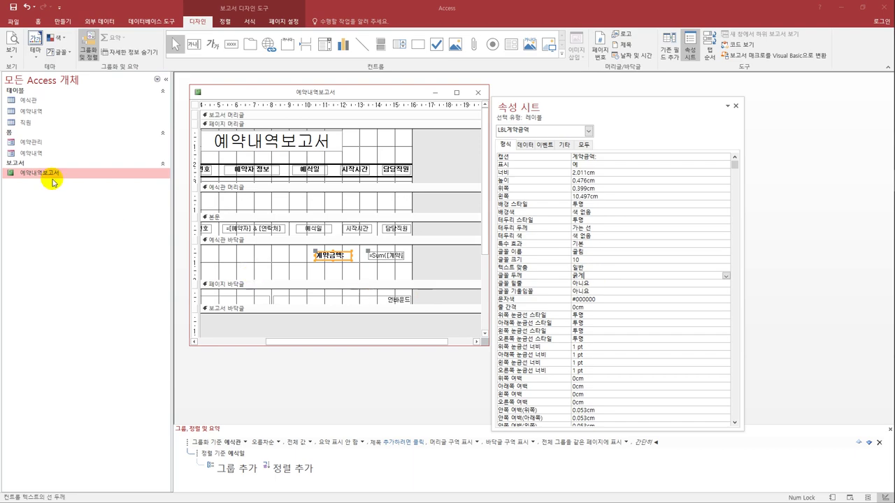
Preview the 예약내역보고서 report to examine the 계약금액 line in the group footer, then return to design view.
click(11, 43)
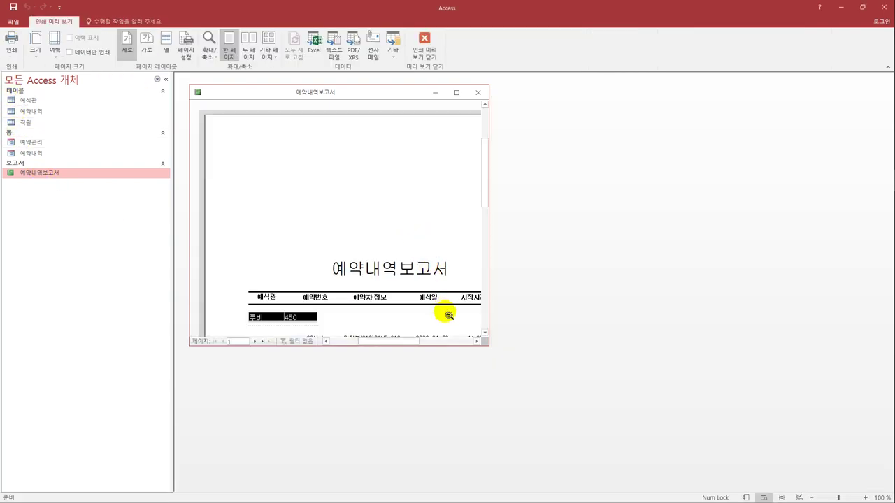
scroll(415, 319, down, 3)
drag(404, 342, 432, 345)
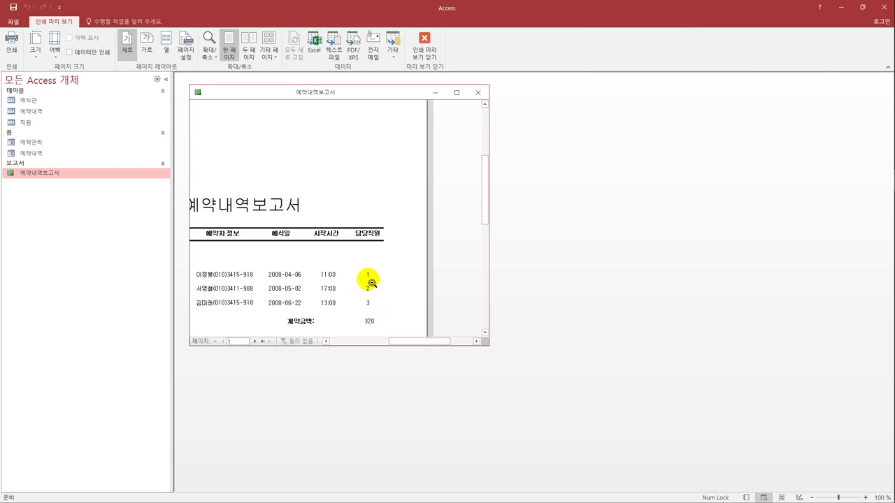
click(421, 52)
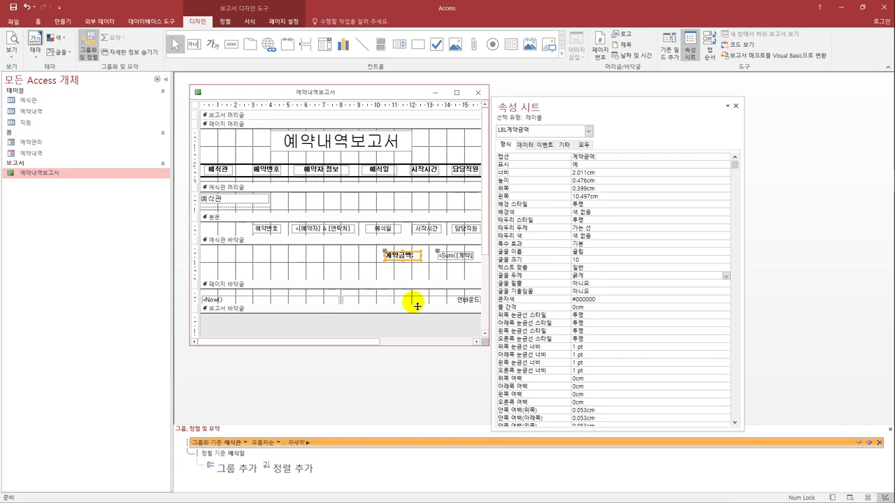
Set the control source of txt페이지 in the page footer to =[Pages] & "페이지중 " & [Page] & "페이지", then save and close the report.
click(416, 301)
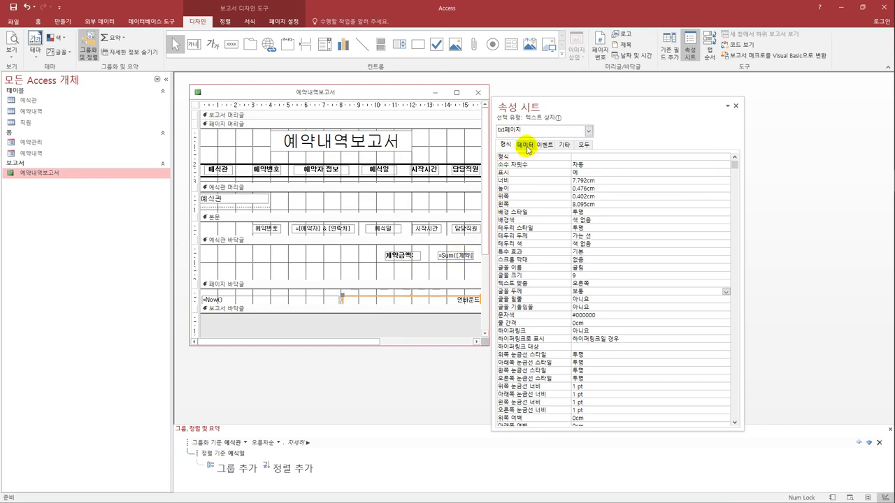
click(526, 145)
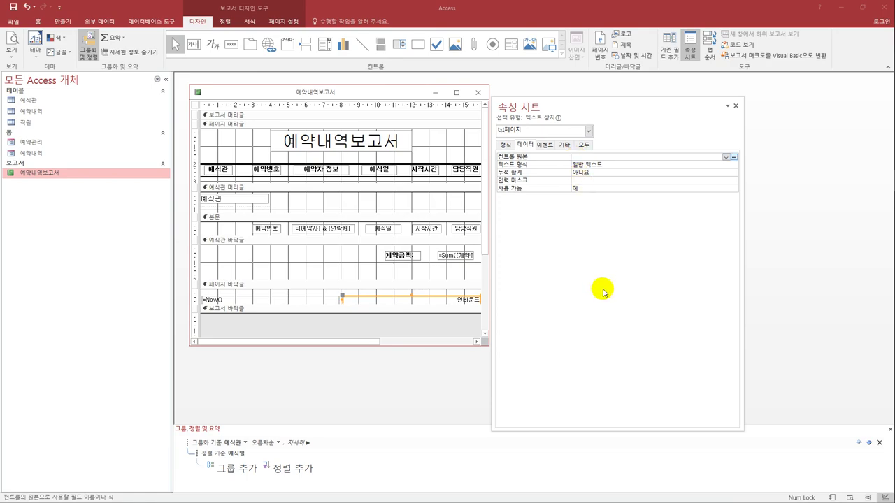
text(=[pages] & "페이지중 " & [page] &"페이지")
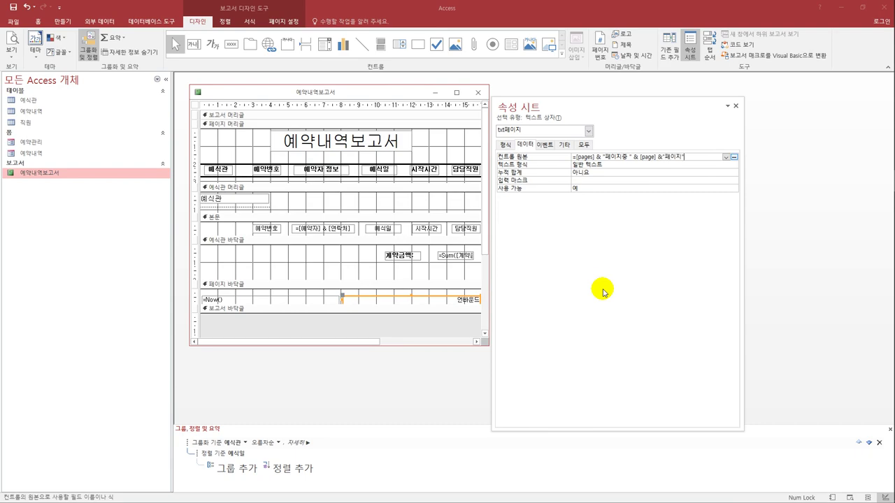
click(608, 180)
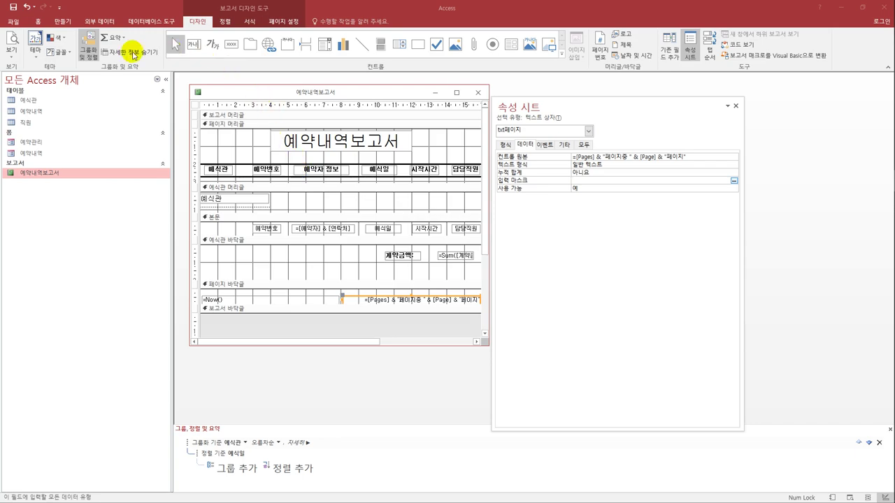
click(14, 9)
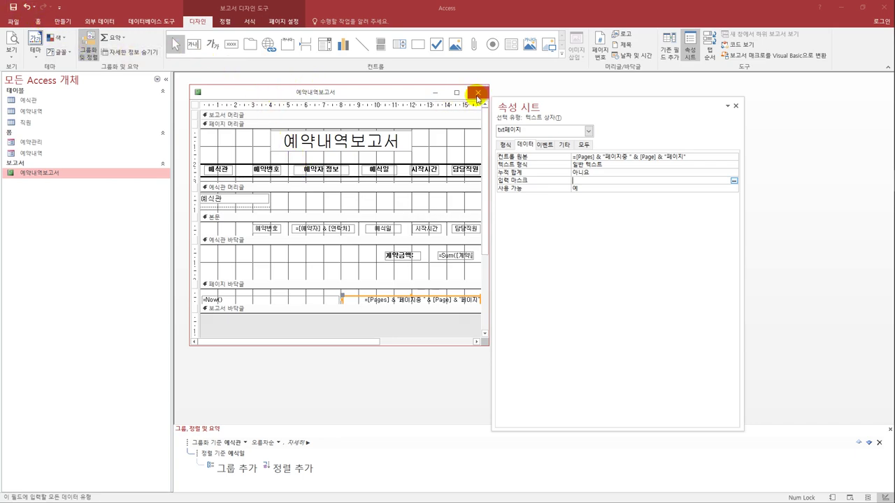
click(477, 93)
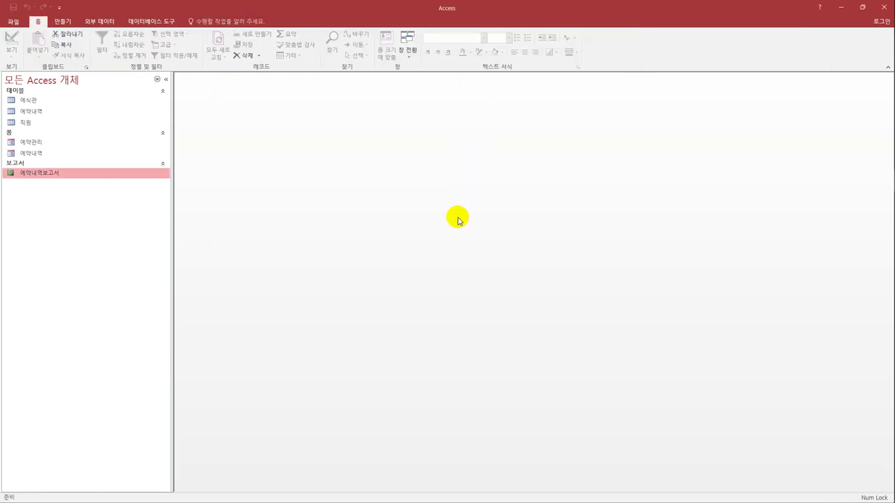
Open the 예약관리 form in design view and select the 보고서 보기 button to check its control name.
click(121, 148)
right_click(120, 146)
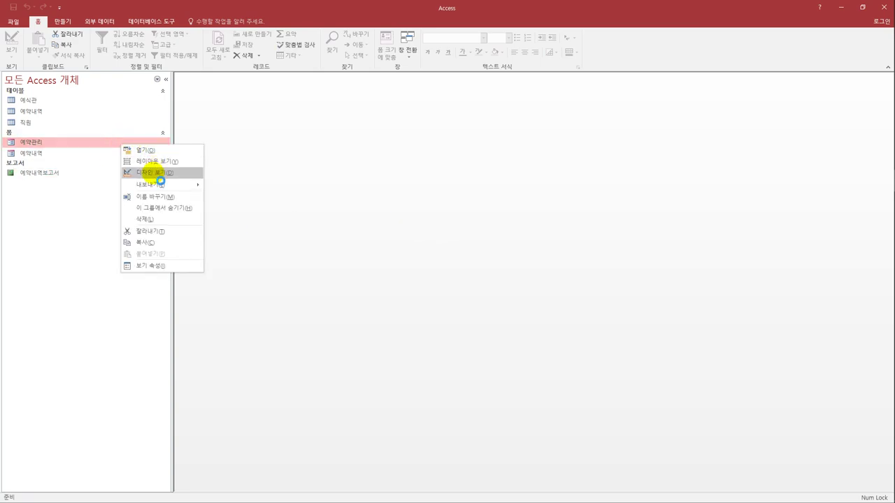
click(155, 173)
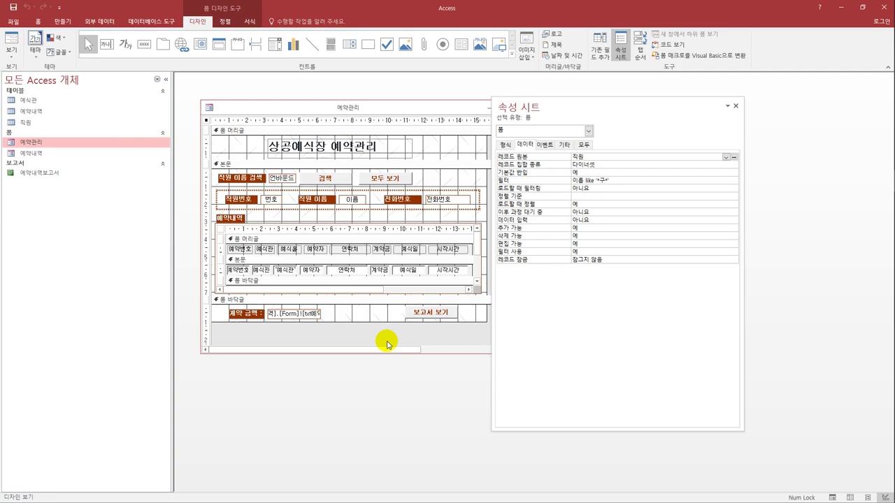
click(376, 179)
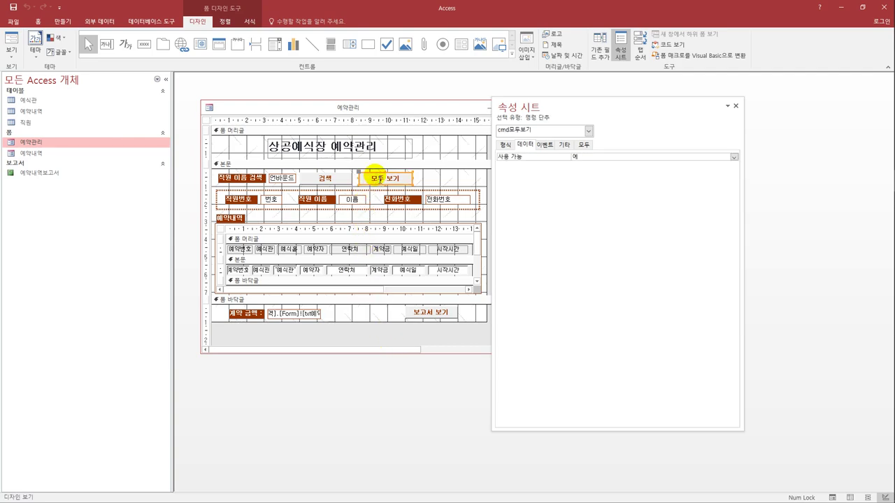
click(420, 319)
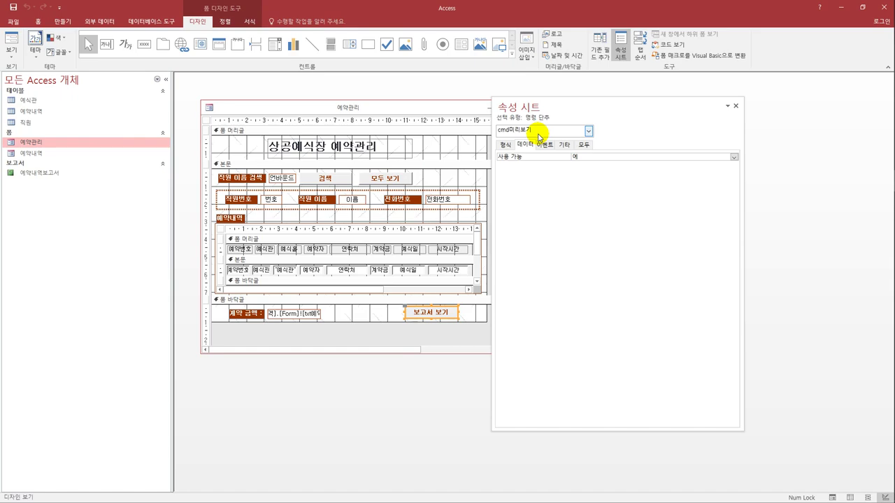
Create a new macro with an OpenReport action.
click(63, 21)
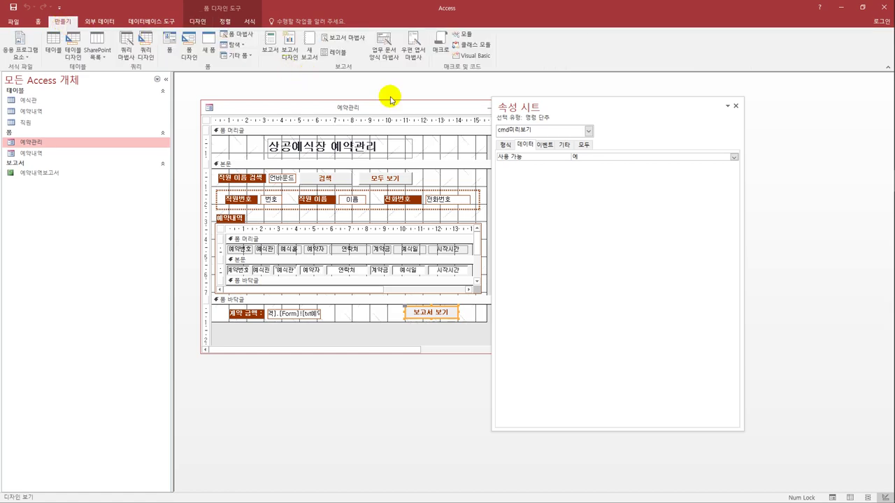
click(441, 46)
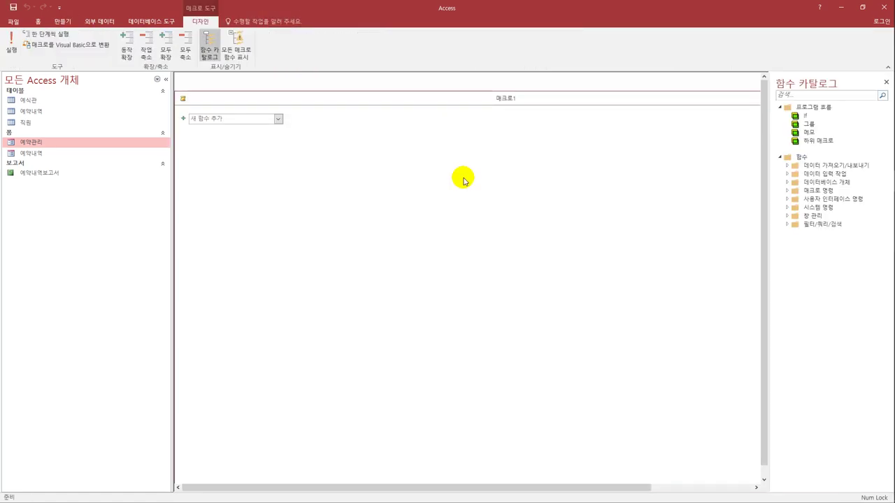
click(277, 119)
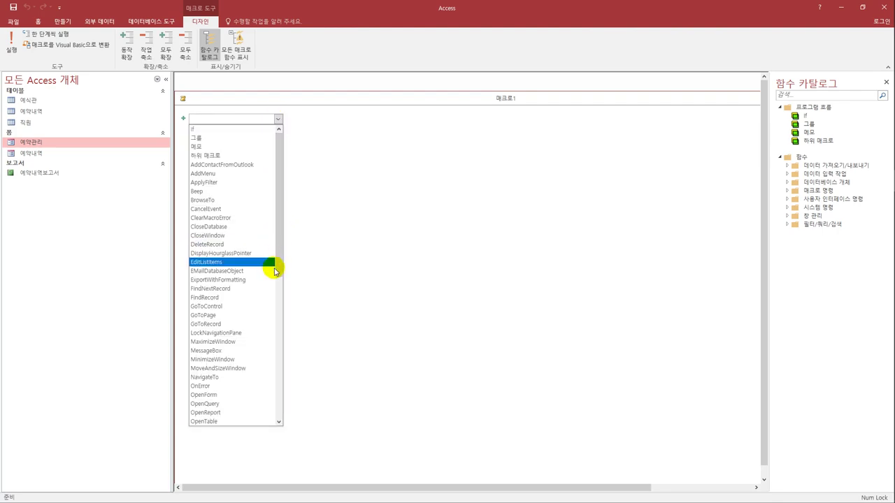
click(231, 413)
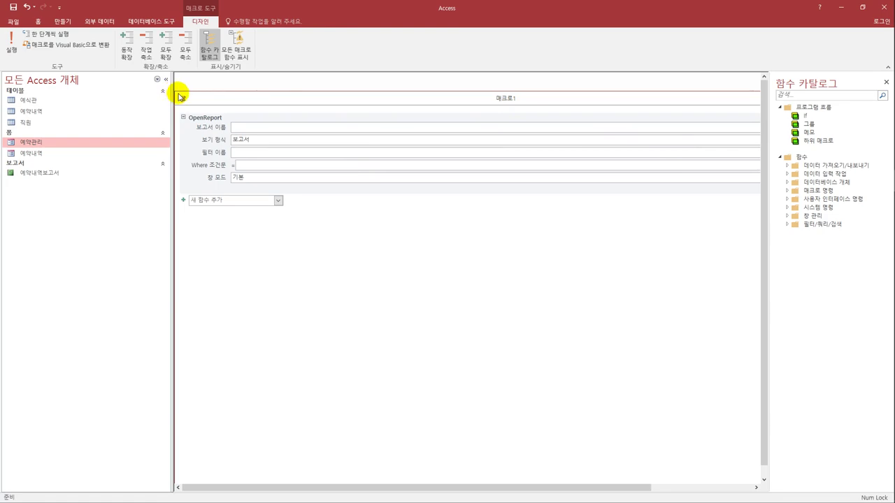
Set the OpenReport action's report name to 예약내역보고서 and its view to 인쇄 미리 보기.
drag(180, 96, 226, 157)
click(628, 179)
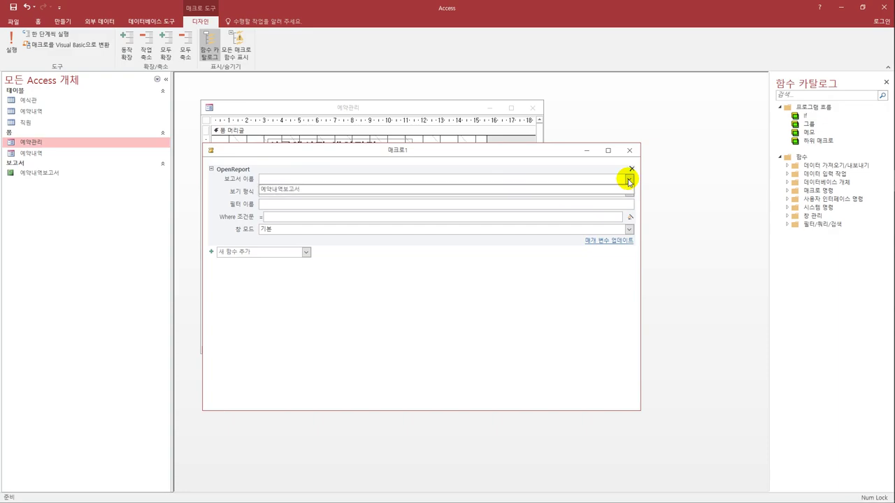
click(592, 189)
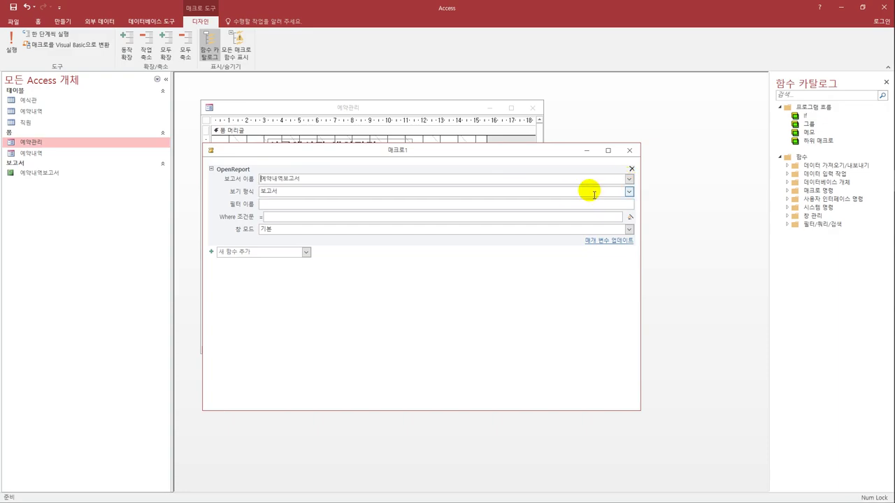
click(630, 193)
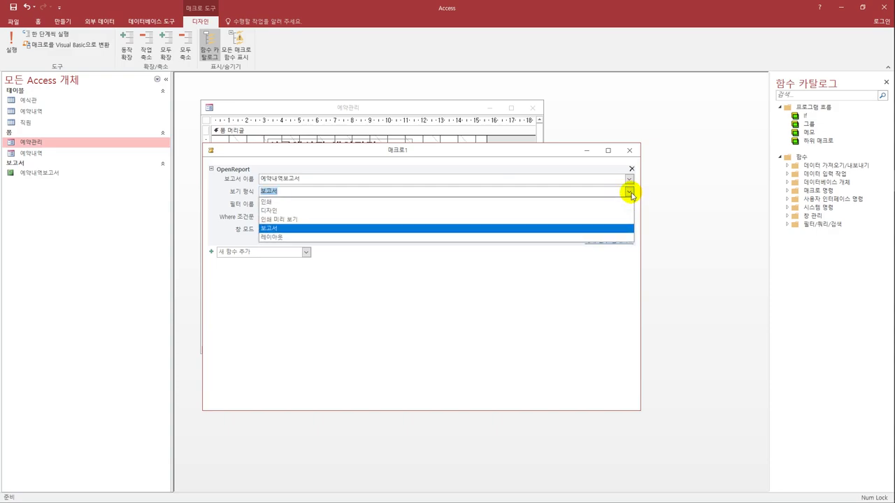
click(600, 220)
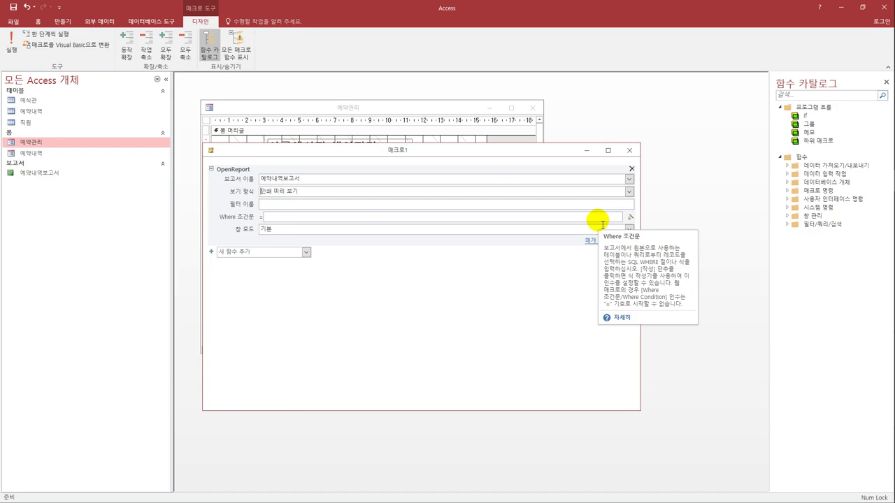
Begin the OpenReport action's Where condition in the expression builder with [담당직원]=.
click(629, 220)
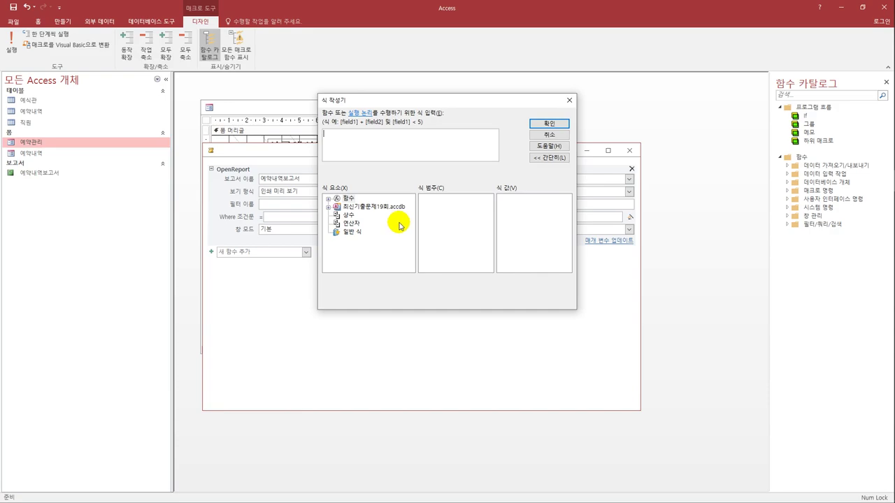
text(ㄷ)
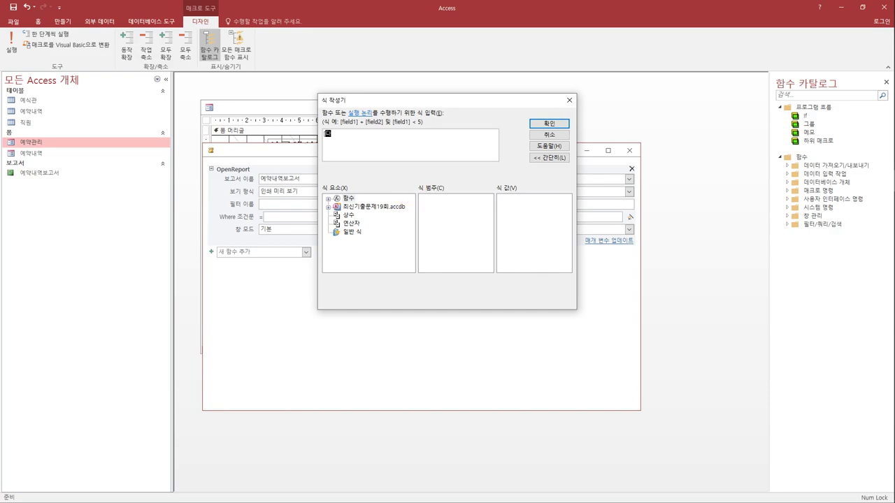
text(담당직원]=)
Complete the Where condition with the 예약관리 form's txt번호 control as [담당직원]= Forms![예약관리]![txt번호] and accept the expression.
double_click(383, 209)
double_click(359, 232)
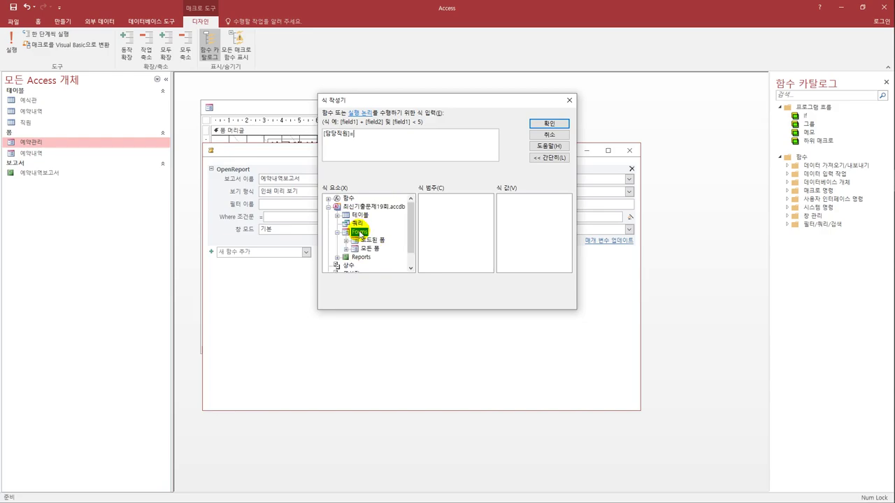
double_click(366, 249)
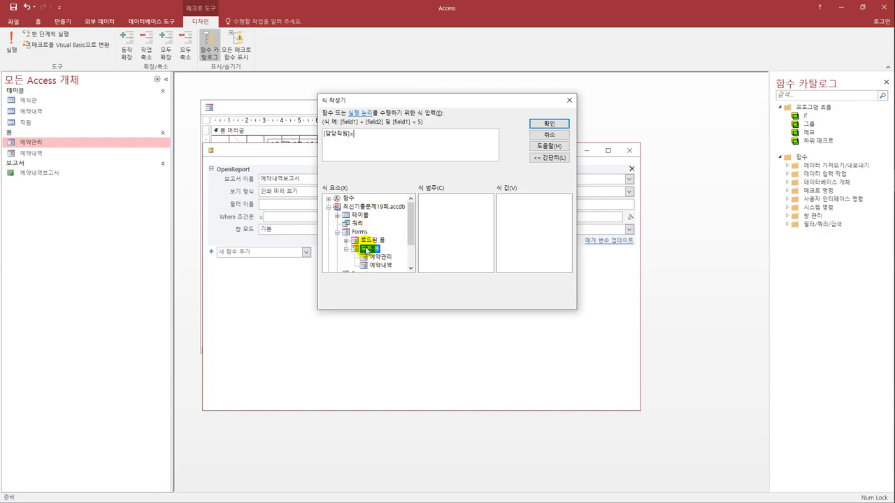
click(383, 265)
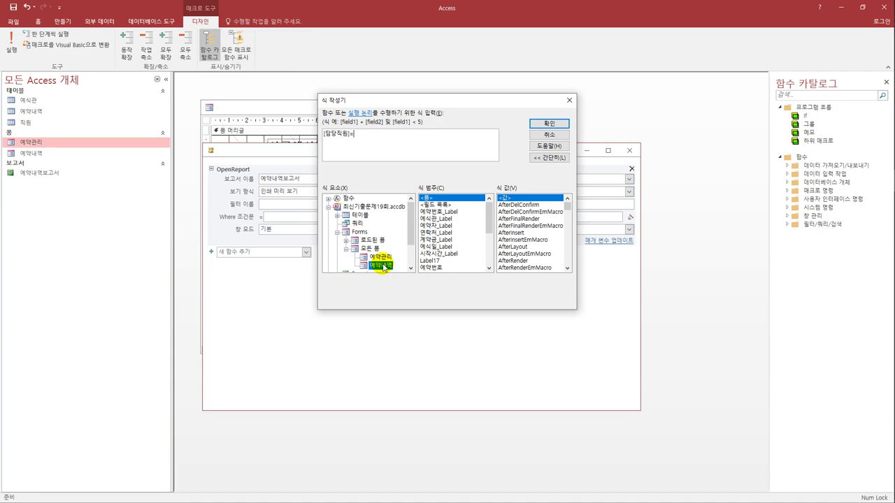
drag(490, 220, 492, 269)
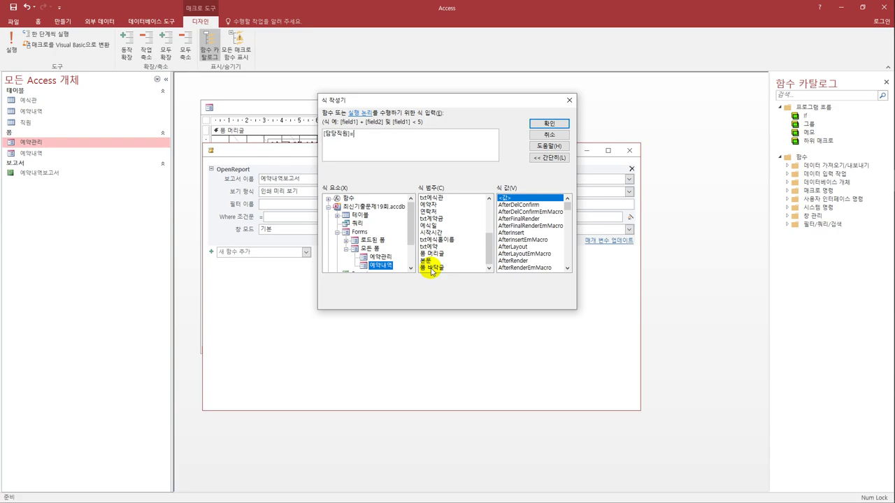
click(378, 256)
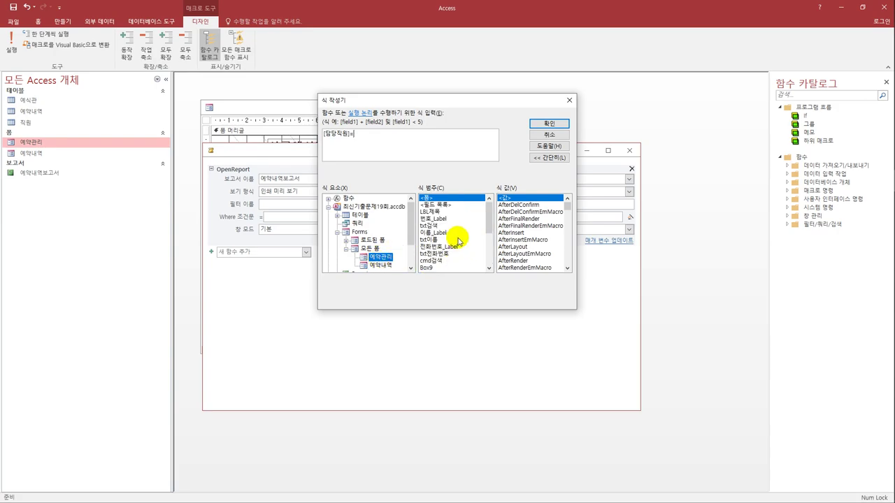
drag(490, 212, 451, 247)
double_click(429, 247)
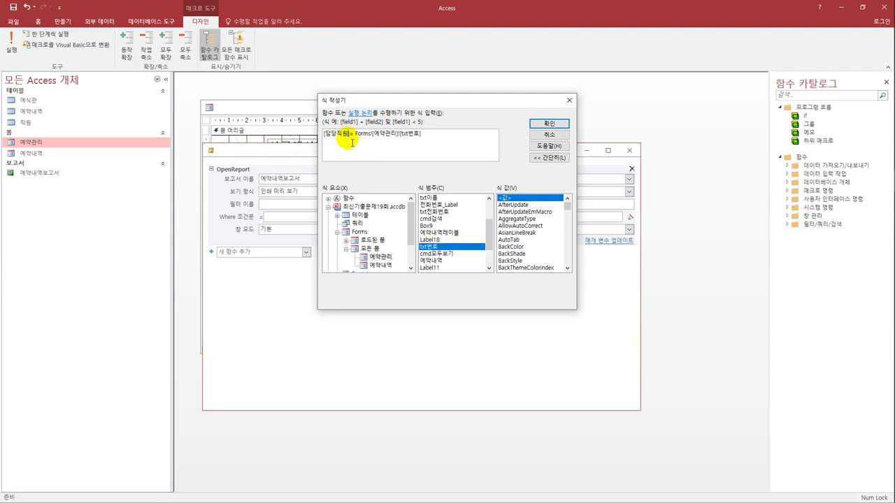
drag(352, 134, 327, 134)
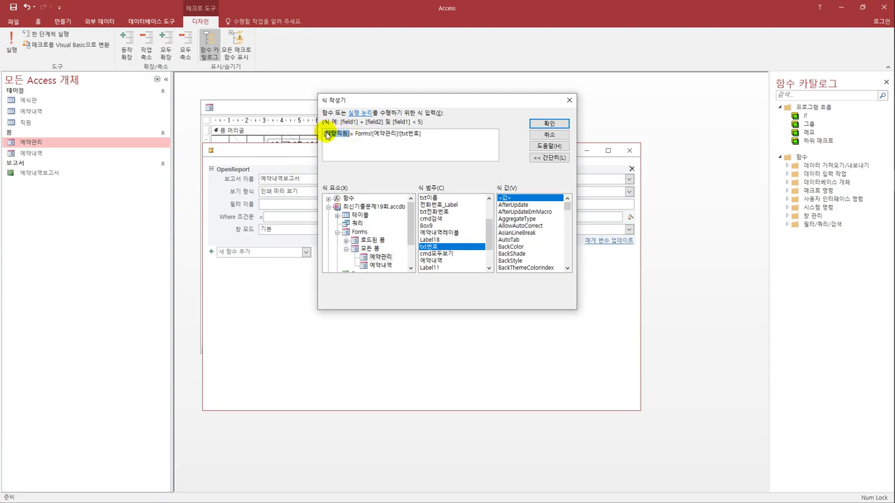
click(537, 124)
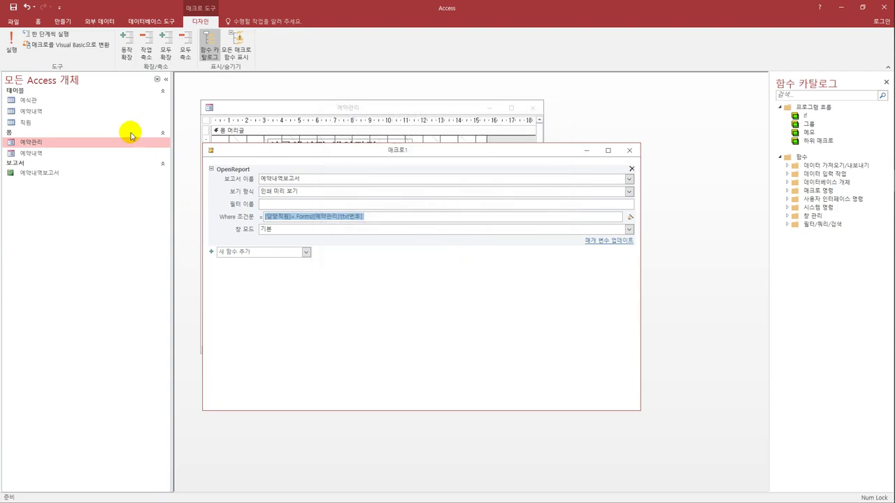
Save the macro as 보고서보기 and close it.
click(11, 8)
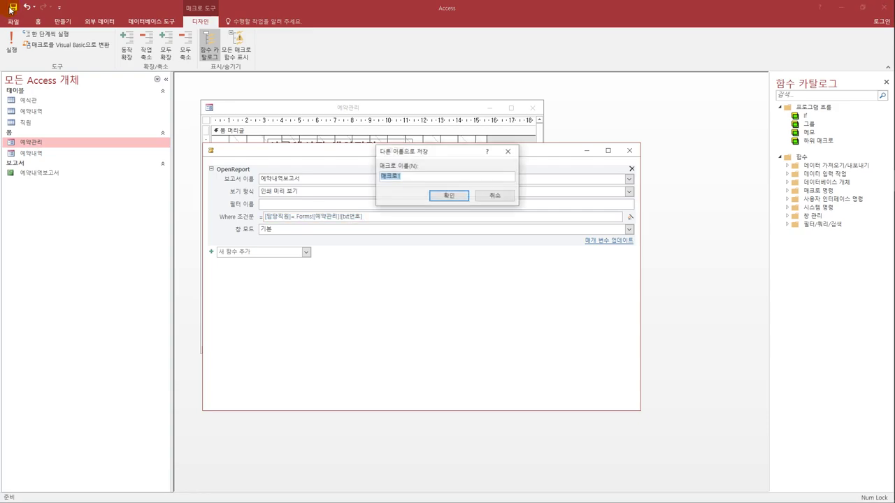
text(보고서보기)
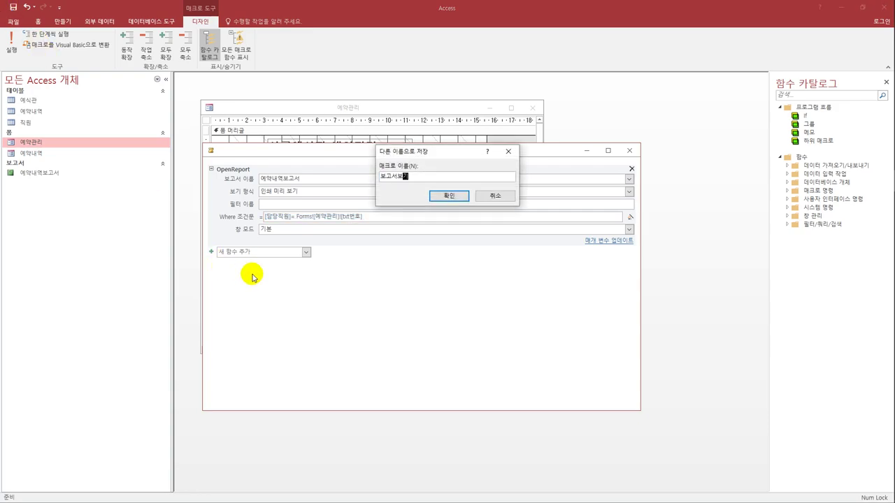
click(453, 196)
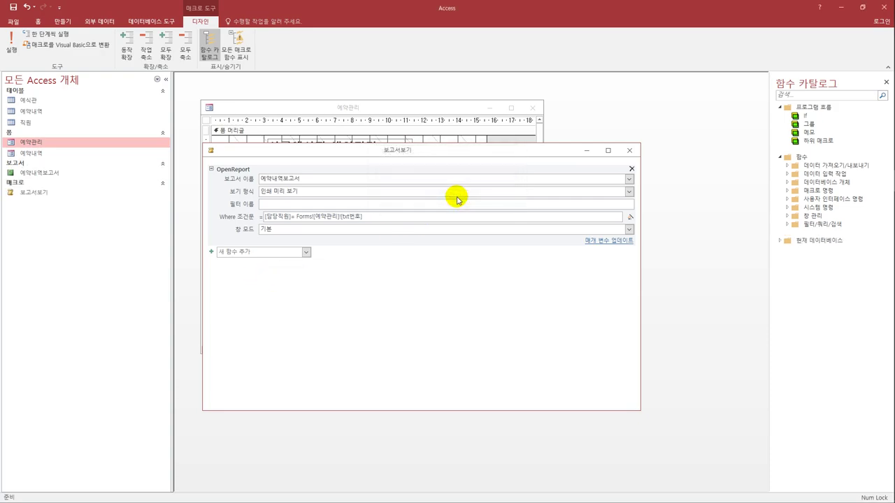
click(629, 151)
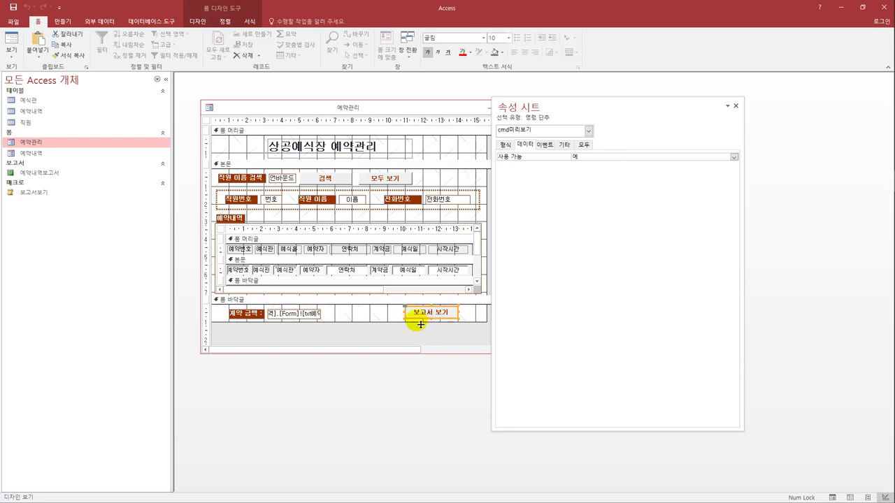
Assign the 보고서보기 macro to the On Click event of the cmd미리보기 button and save the 예약관리 form.
click(544, 144)
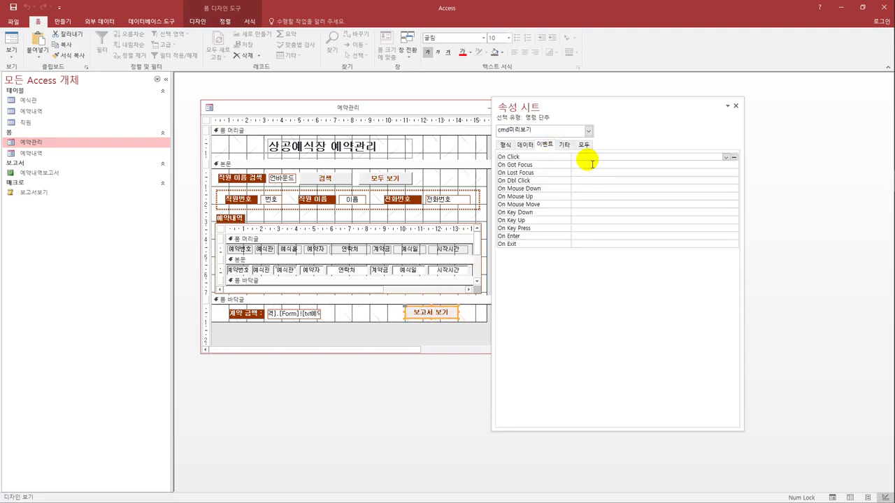
click(725, 157)
click(720, 162)
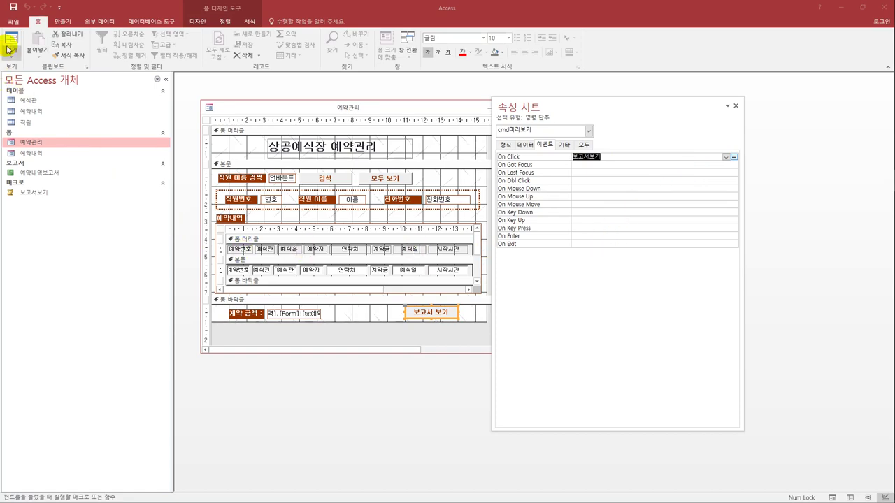
click(13, 6)
Test the 보고서 보기 button in the 예약관리 form's form view, then close the report preview and the form.
click(11, 39)
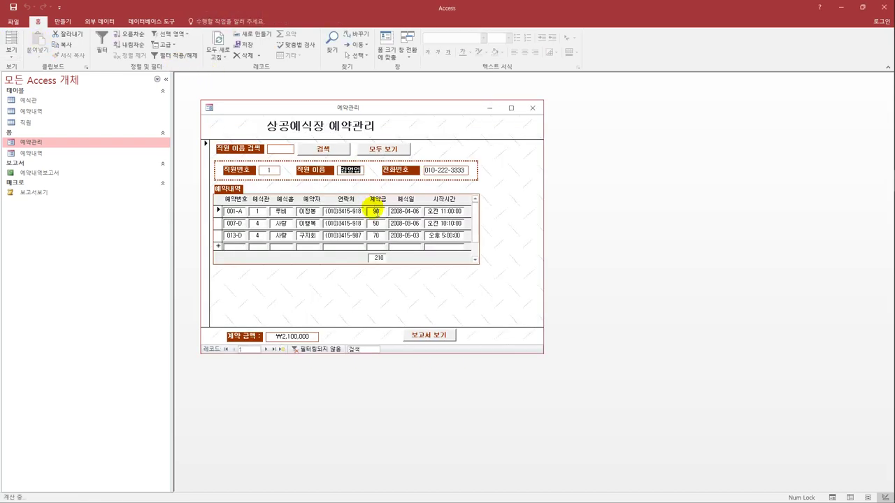
click(426, 336)
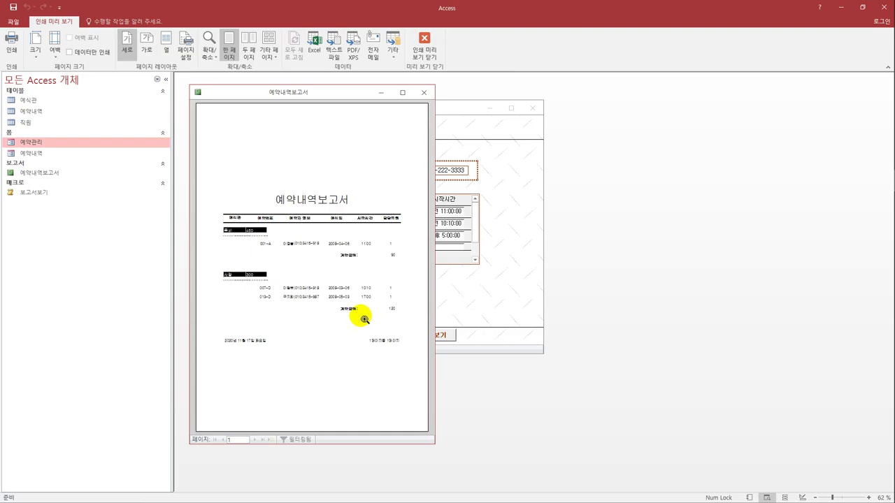
click(425, 93)
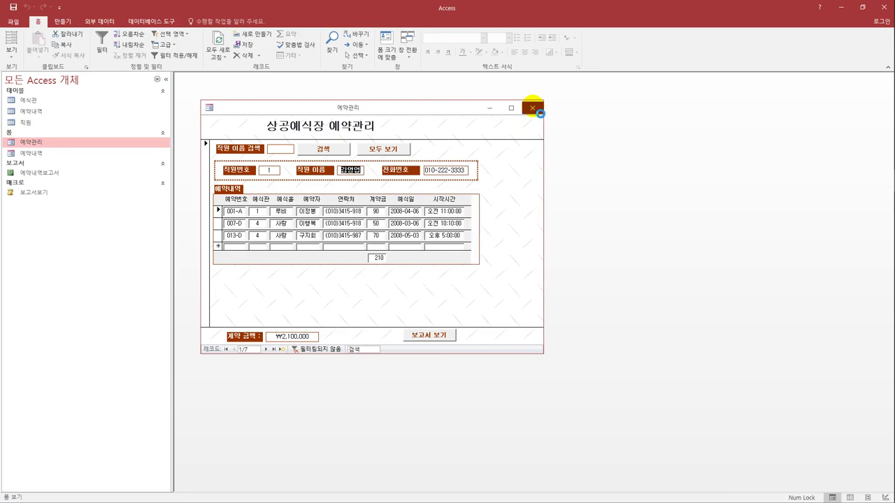
click(532, 108)
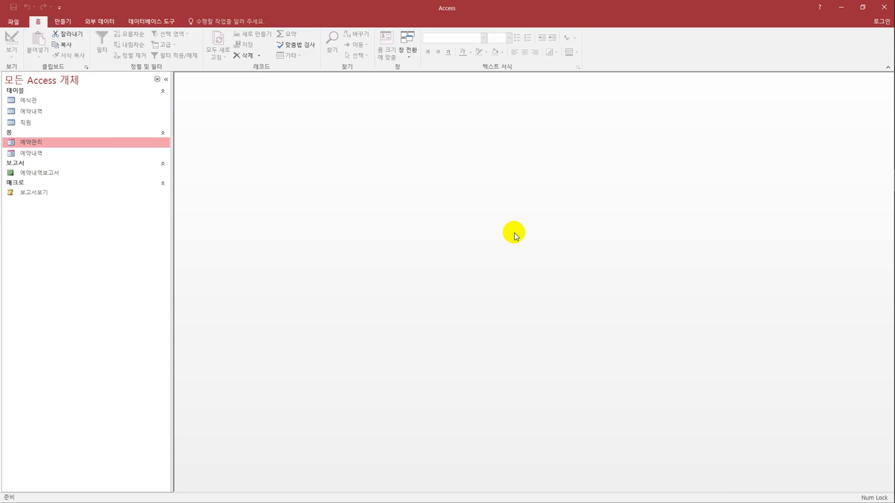
Create a new query in design view with the 예식관 and 예약내역 tables.
click(69, 26)
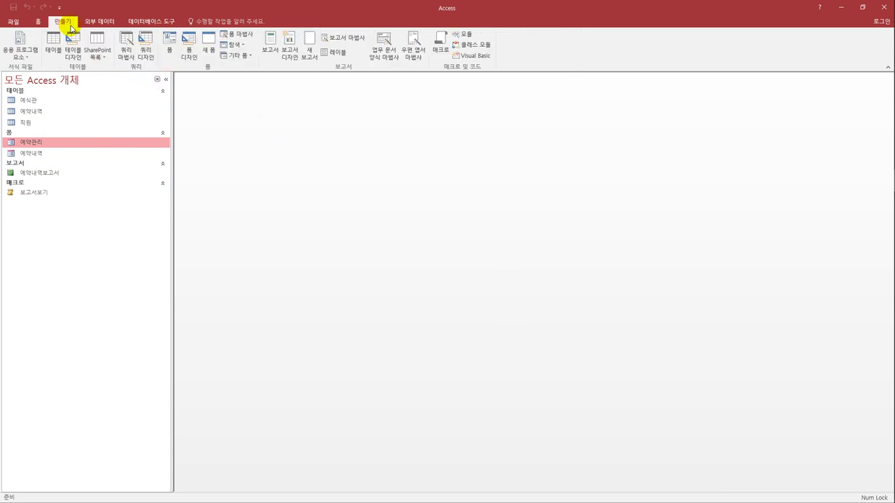
click(145, 52)
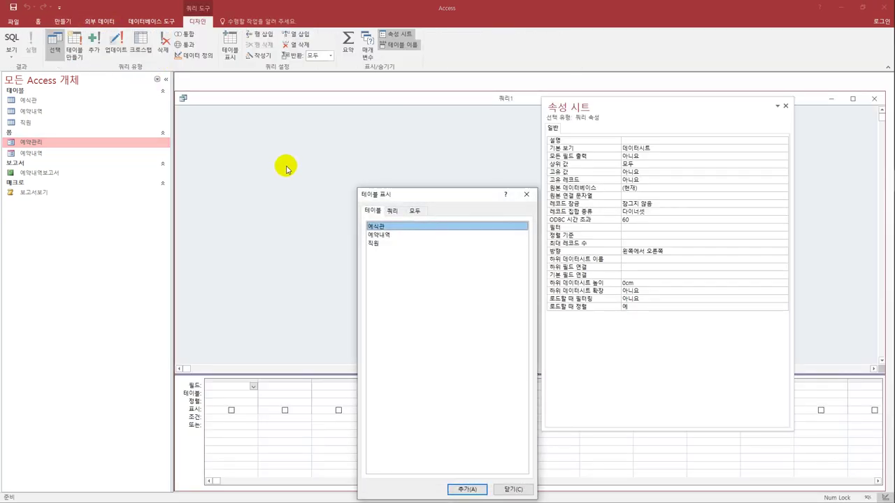
double_click(381, 230)
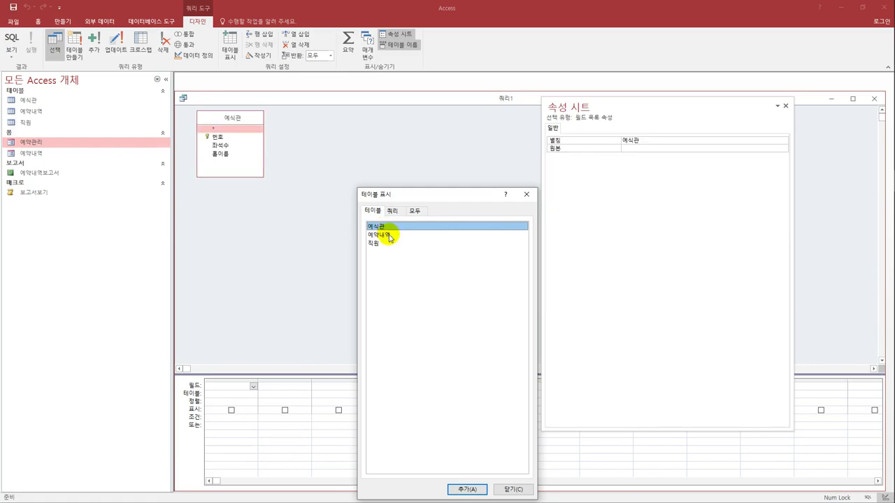
double_click(390, 238)
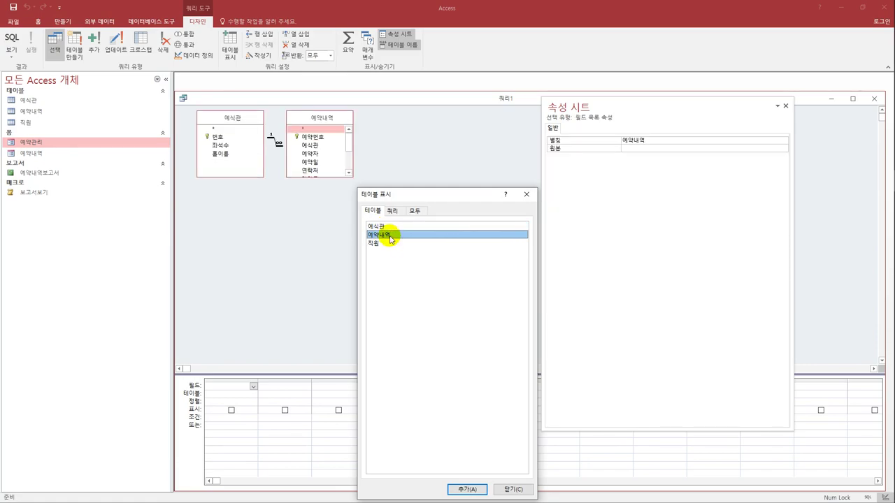
click(524, 197)
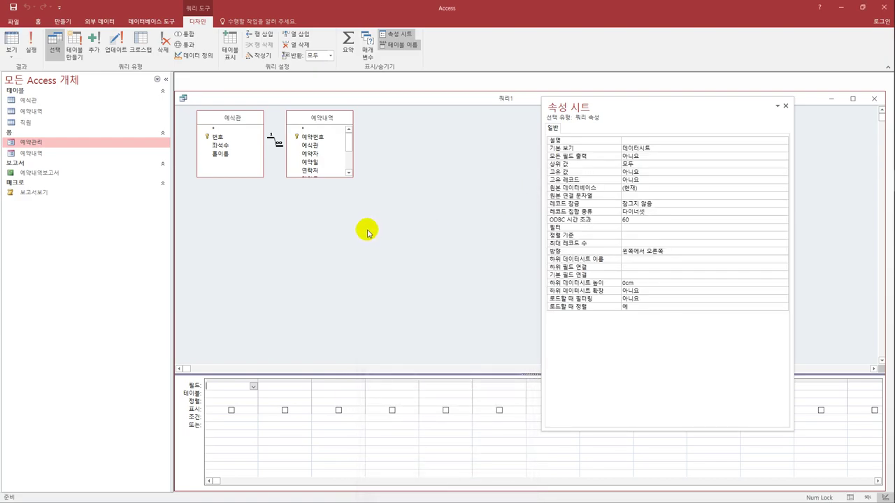
Add 홀이름 from 예식관 and 예약번호 and 계약금 from 예약내역 to the query's design grid.
drag(238, 374, 249, 314)
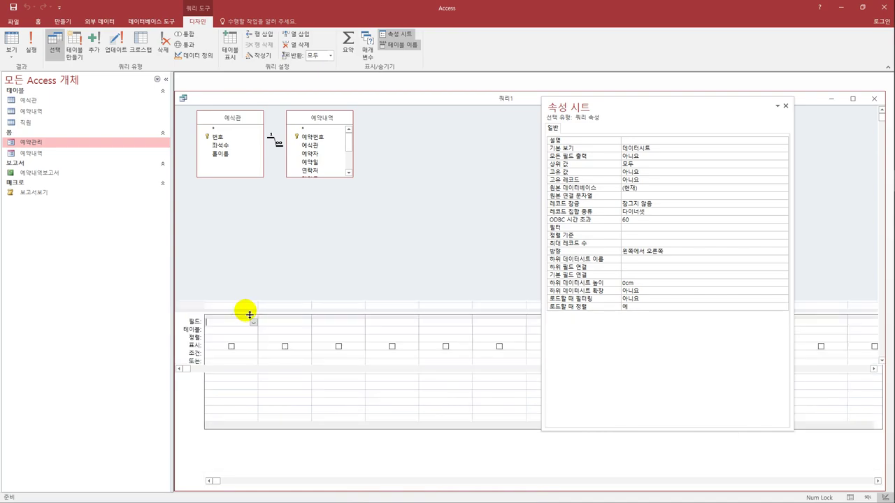
double_click(232, 155)
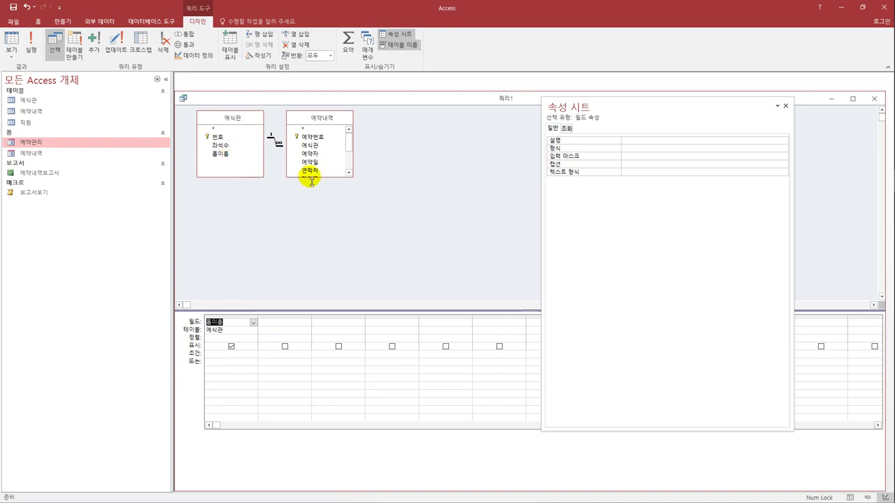
drag(327, 177, 328, 211)
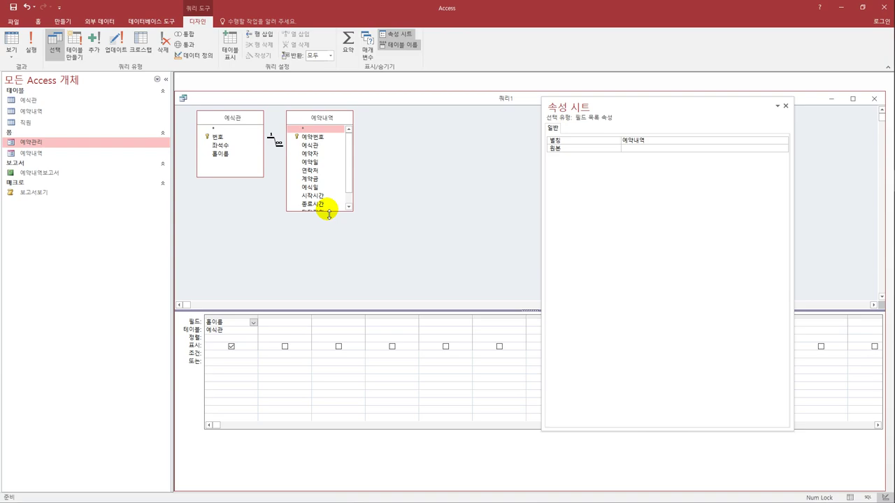
click(326, 140)
double_click(326, 139)
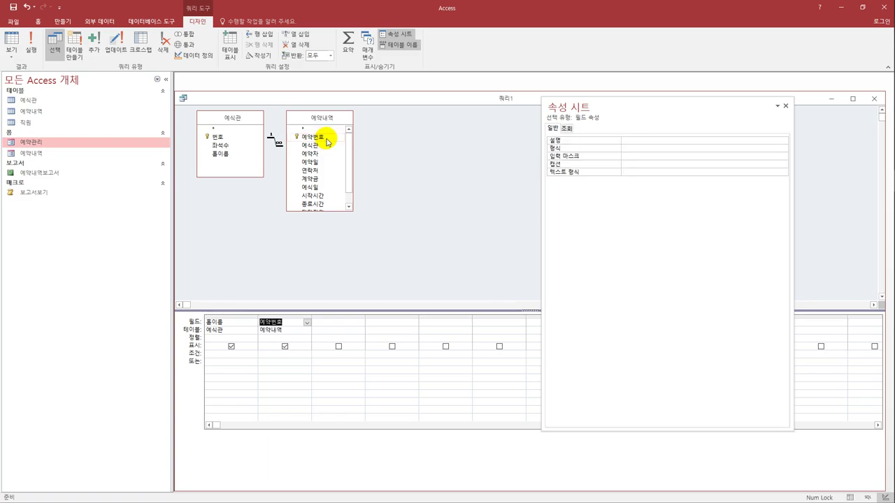
double_click(324, 179)
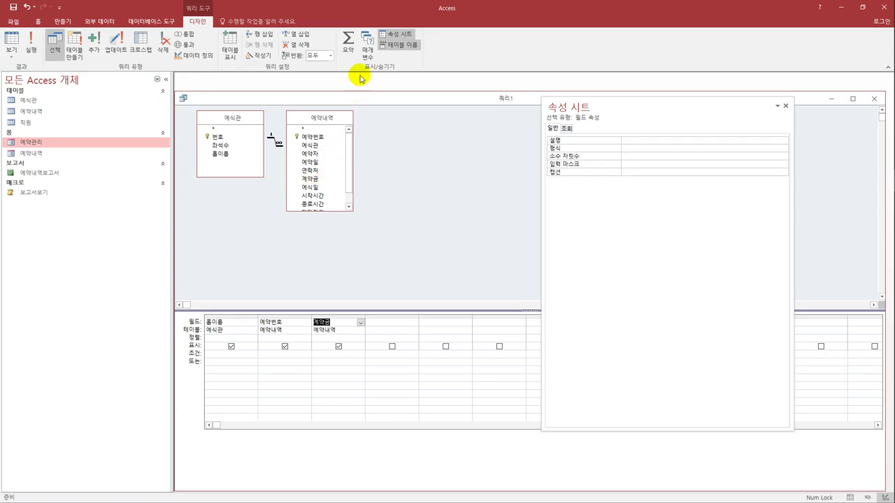
Turn on the query's totals row and summarize 계약금 with 합계.
click(348, 44)
click(345, 337)
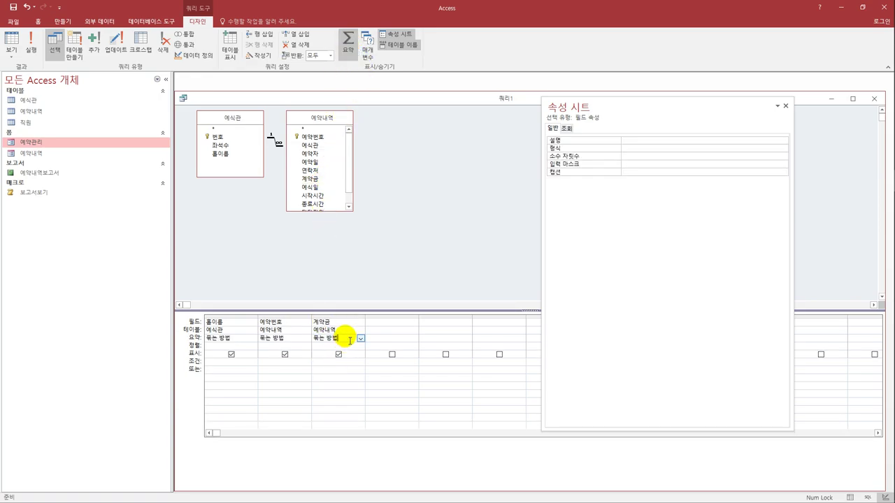
click(361, 338)
click(346, 357)
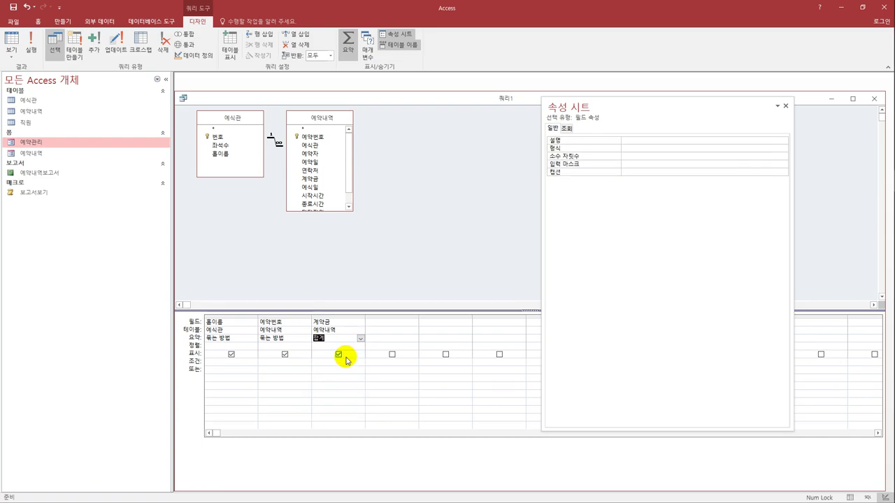
Sort 홀이름 by 오름차순 and summarize 예약번호 with 개수.
click(242, 351)
click(253, 346)
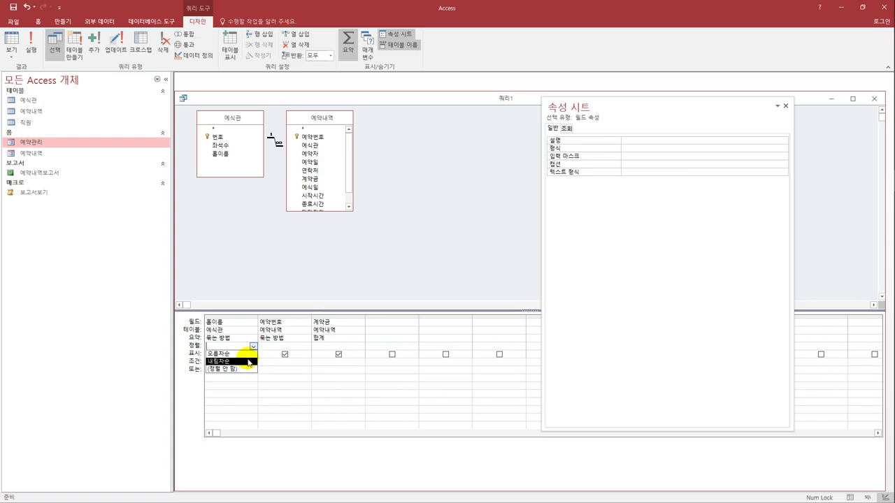
click(240, 354)
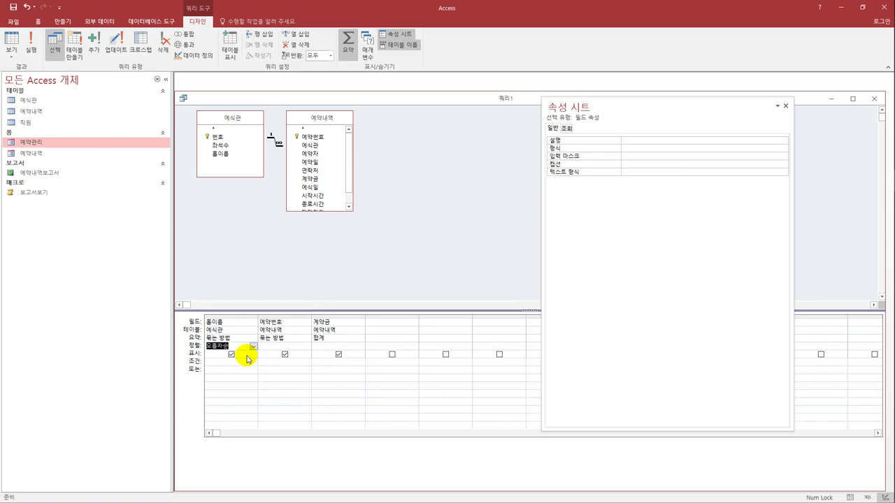
click(297, 338)
click(307, 340)
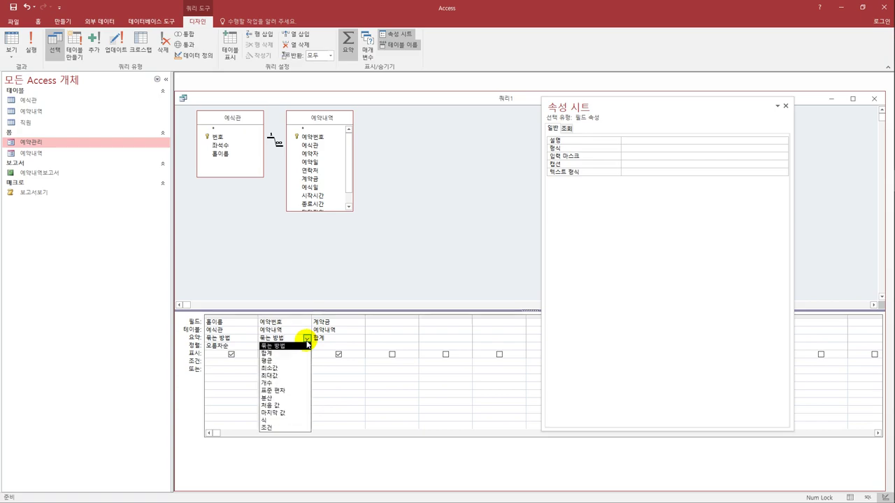
click(289, 379)
Give the 예약번호 field the alias 예약건수 and the 계약금 field the alias 계약금 합계.
click(260, 323)
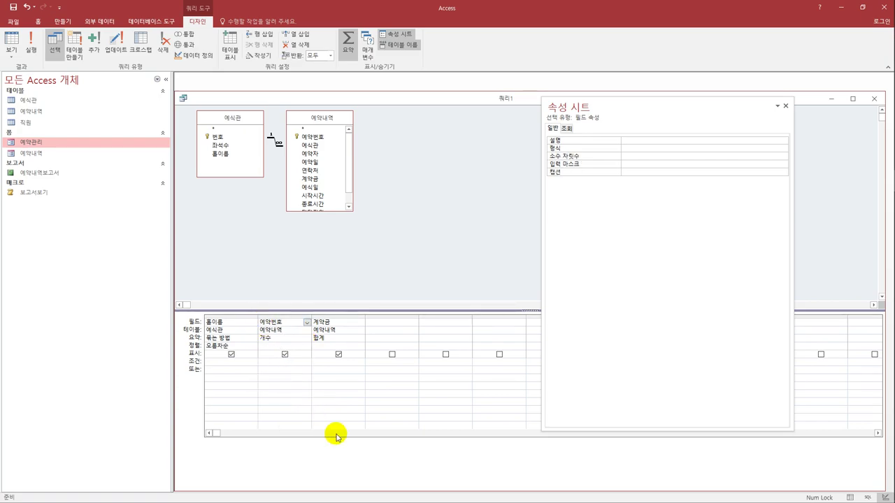
text(ㅇ)
text(ㅖ야)
text(ㄱ건수)
text(:)
click(319, 323)
key(Home)
text(계약금 합계:)
key(Tab)
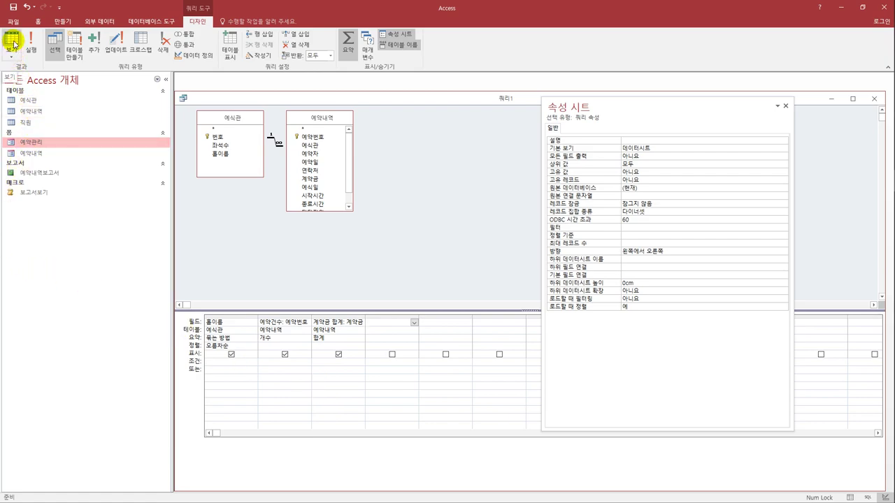
Widen the 계약금 합계 column in the query's datasheet, and save the query as 예식장예약 before closing it.
click(12, 43)
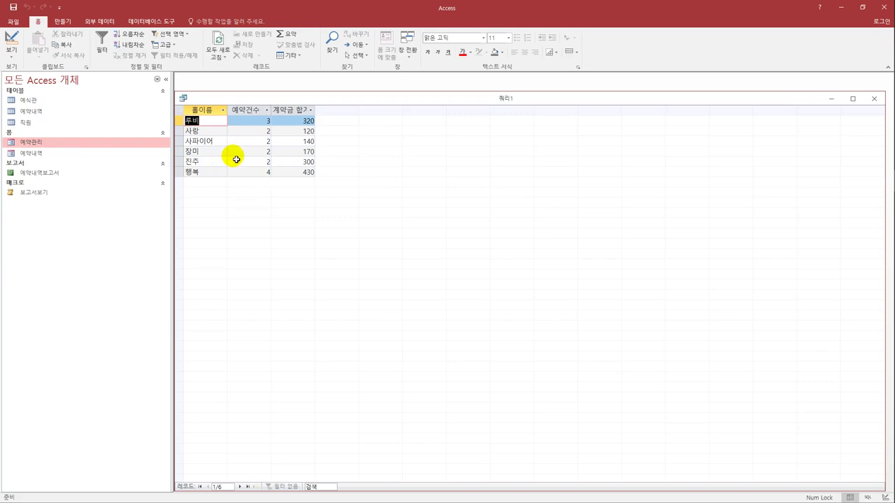
drag(314, 110, 318, 112)
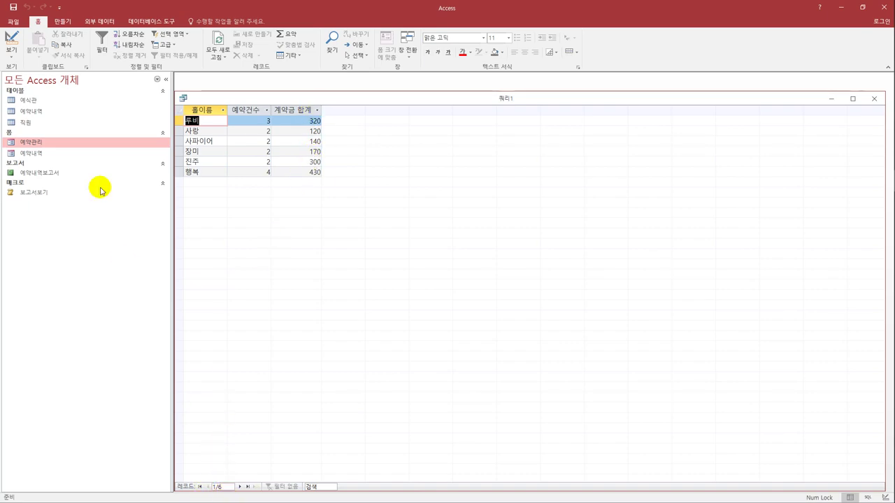
click(12, 10)
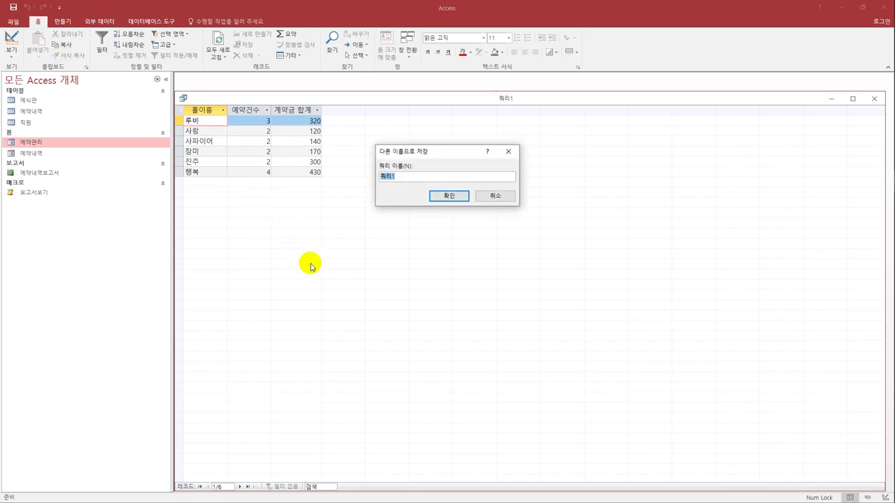
text(ㅇ시작)
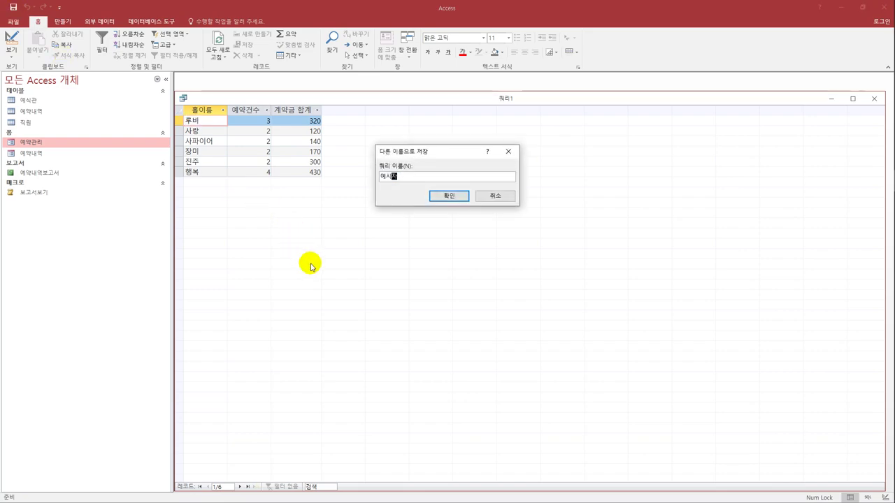
key(BackSpace)
text(ㄱㅈ)
text(예)
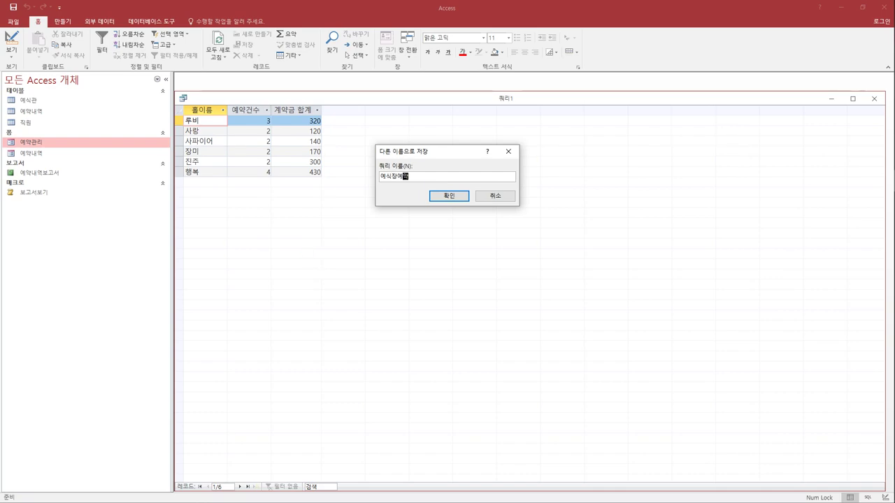
click(449, 196)
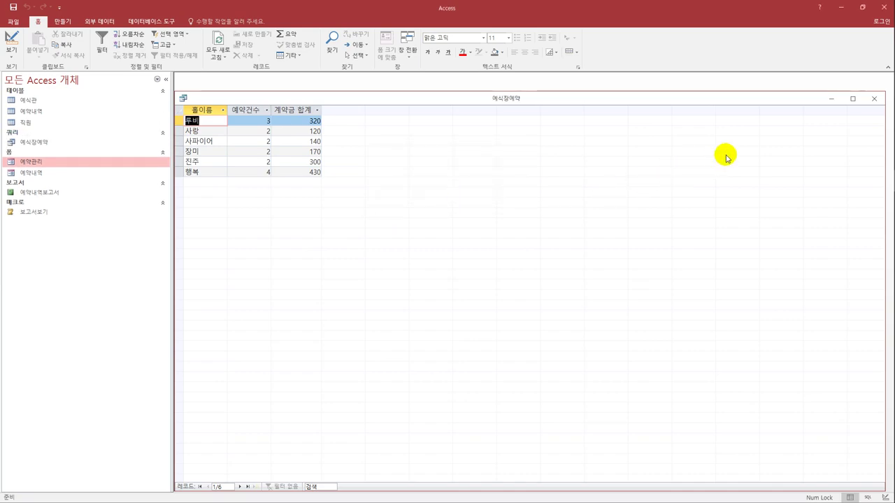
click(873, 98)
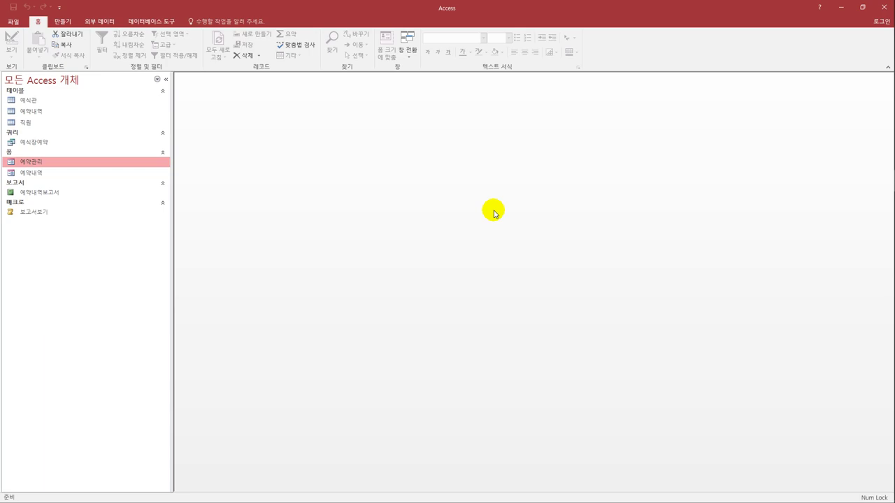
Create a new query in design view with the 예약내역 and 예식관 tables, and lengthen the 예약내역 field list to show all fields.
click(64, 23)
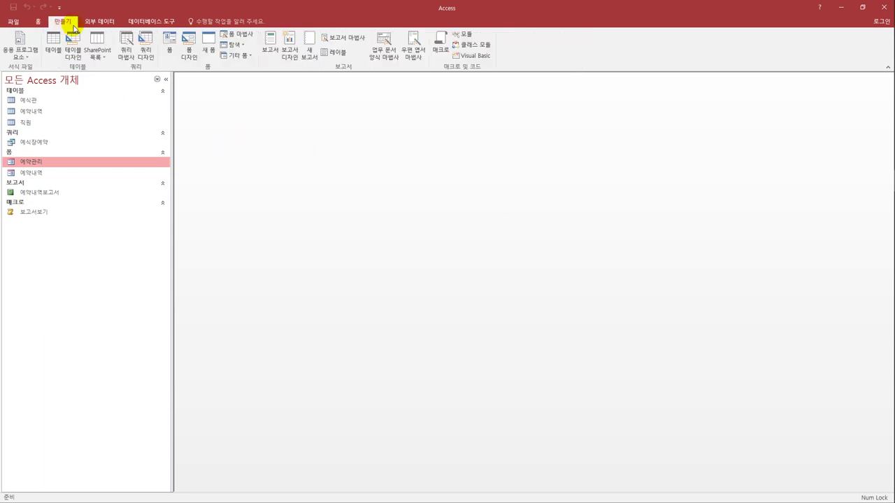
click(145, 51)
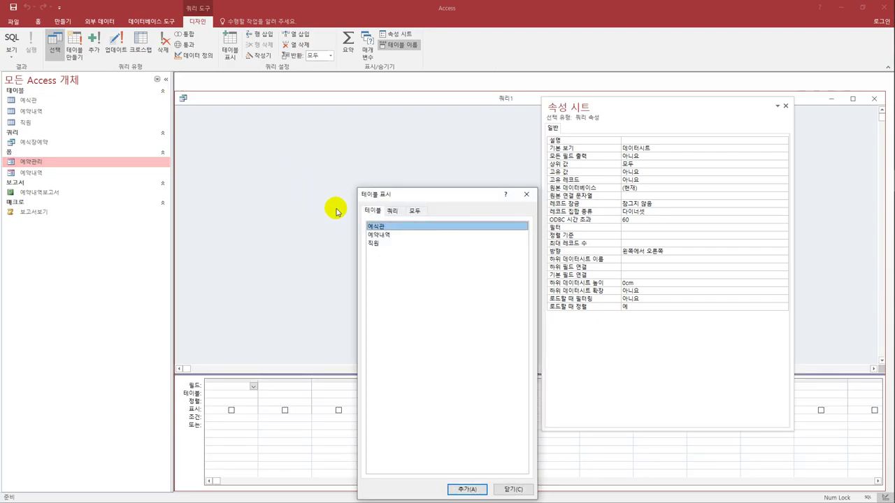
double_click(391, 236)
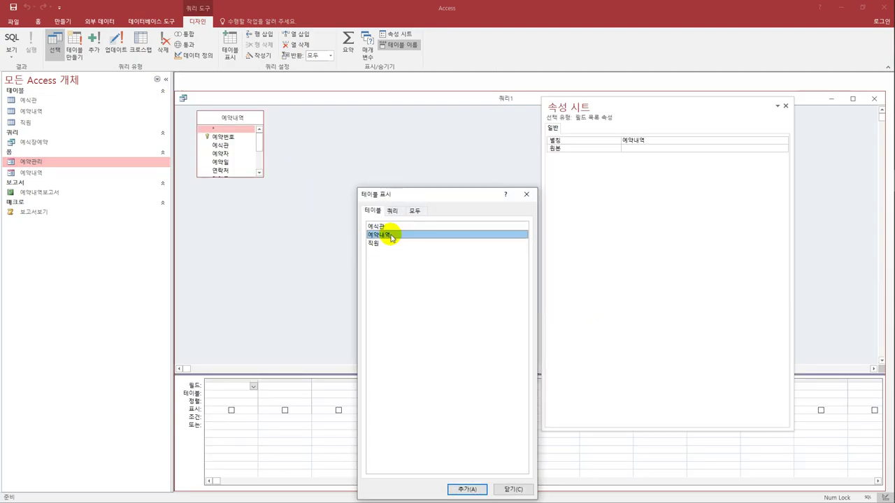
double_click(388, 227)
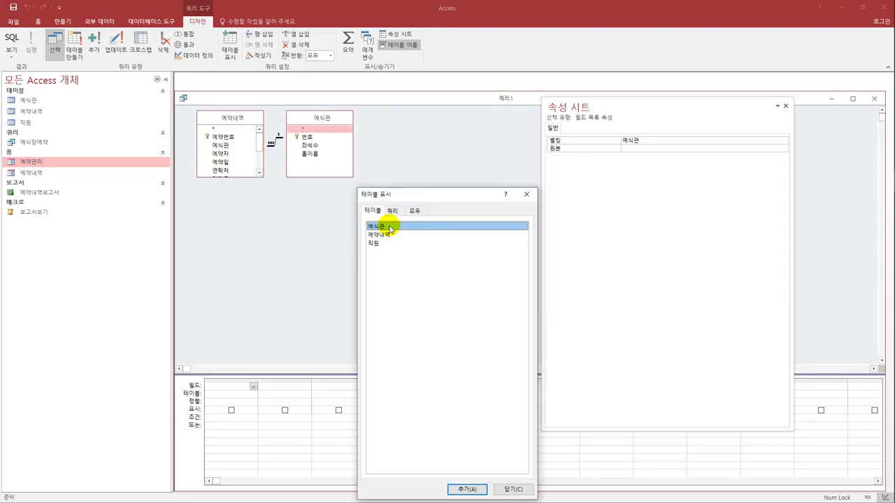
click(526, 194)
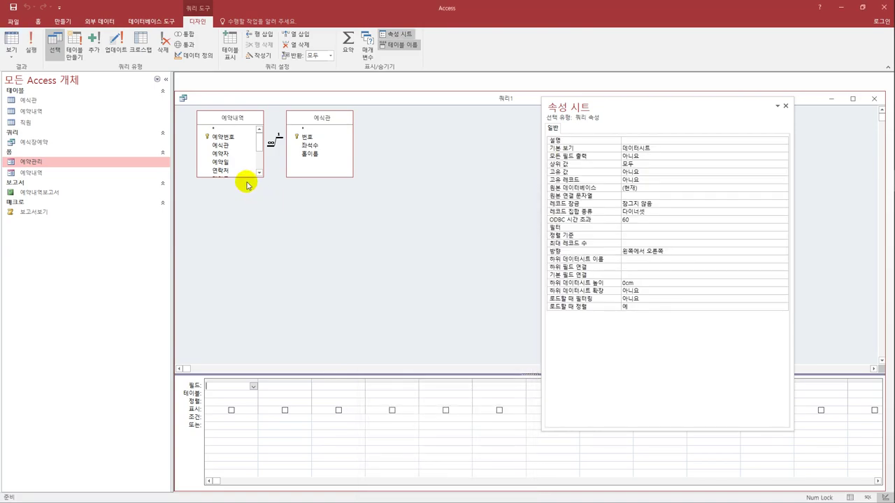
drag(245, 180, 247, 232)
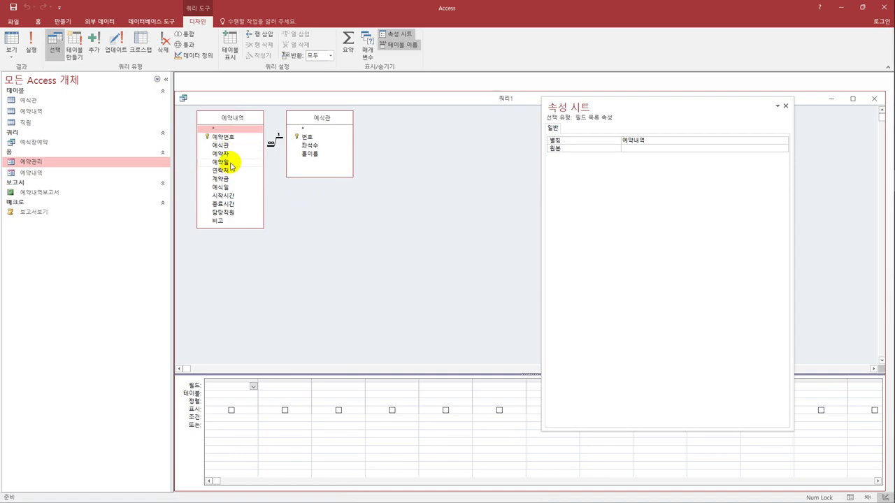
Add 예식일 to the query as the calculated field 월: Month([예식일]) & "월", and widen its column to fit the expression.
double_click(235, 188)
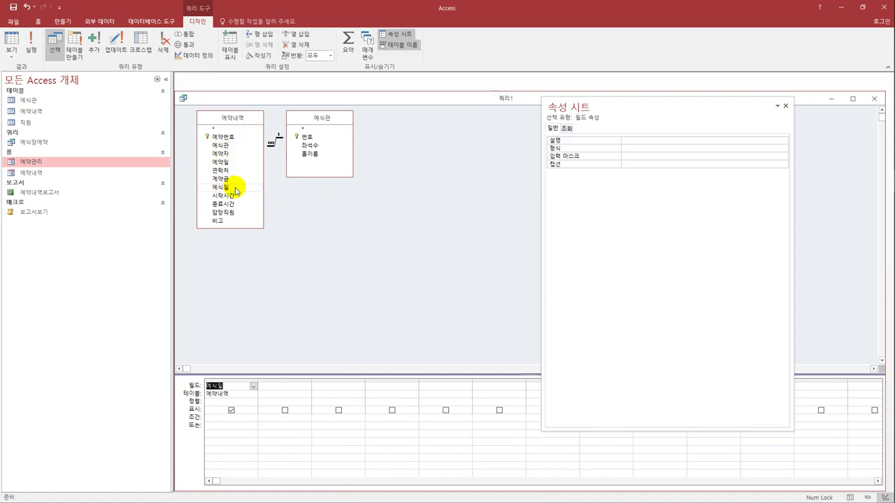
click(206, 385)
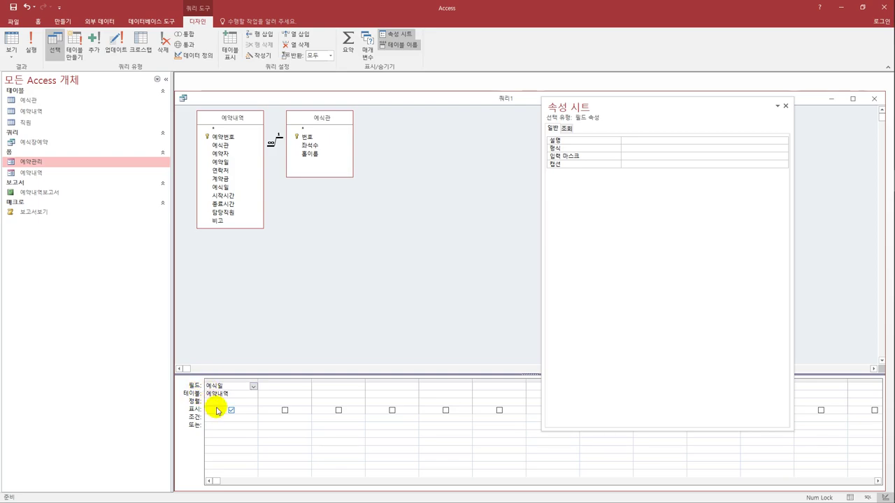
text(ㅇ)
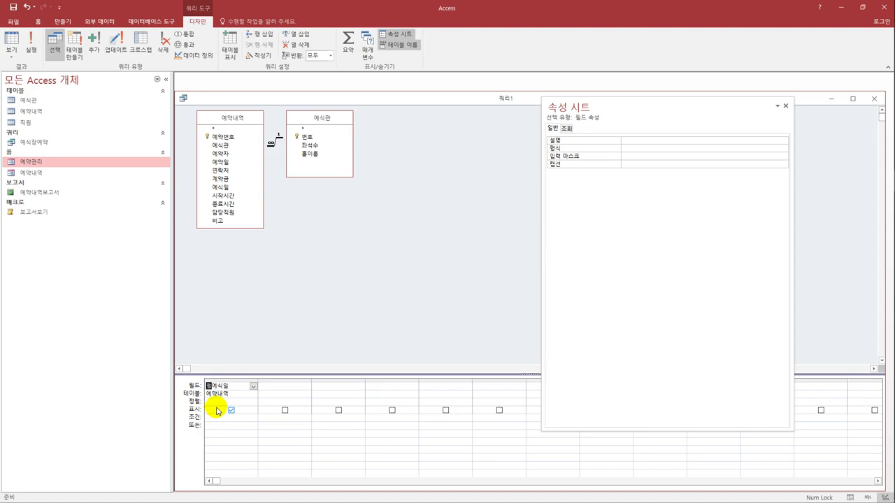
text(ㅝㄹ:month([)
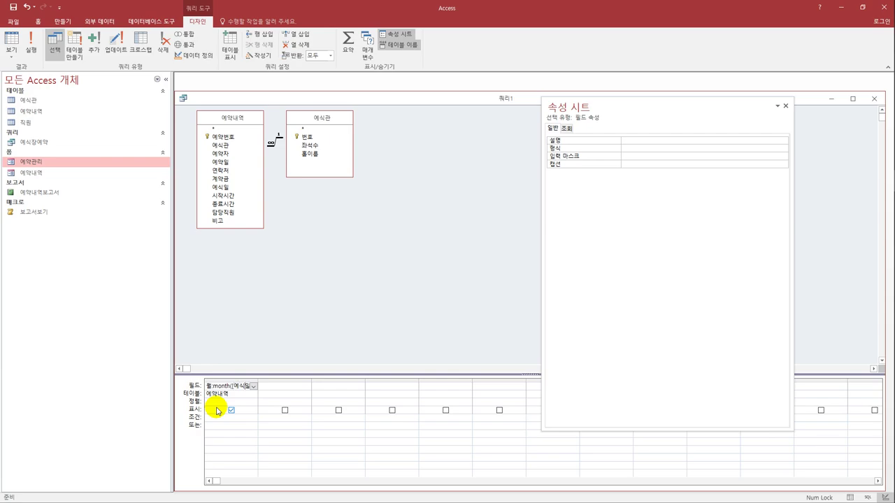
key(End)
text(& "d)
key(BackSpace)
key(BackSpace)
key(Escape)
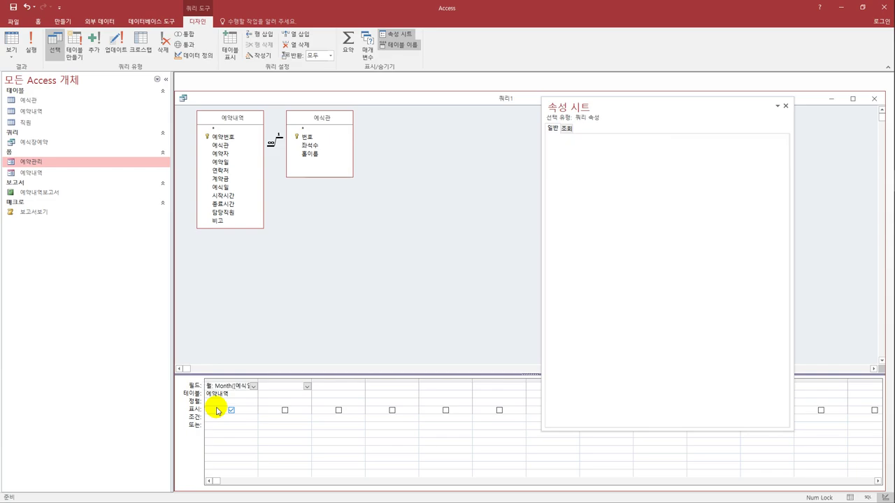
drag(258, 382, 302, 389)
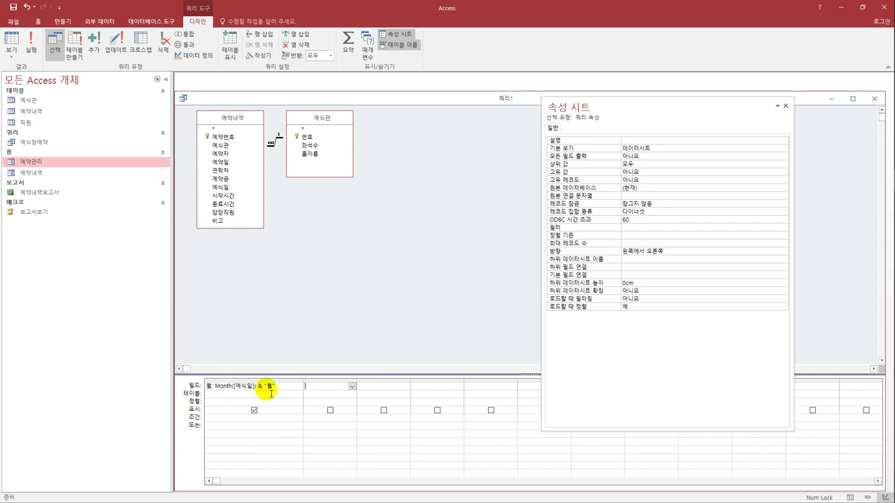
click(282, 393)
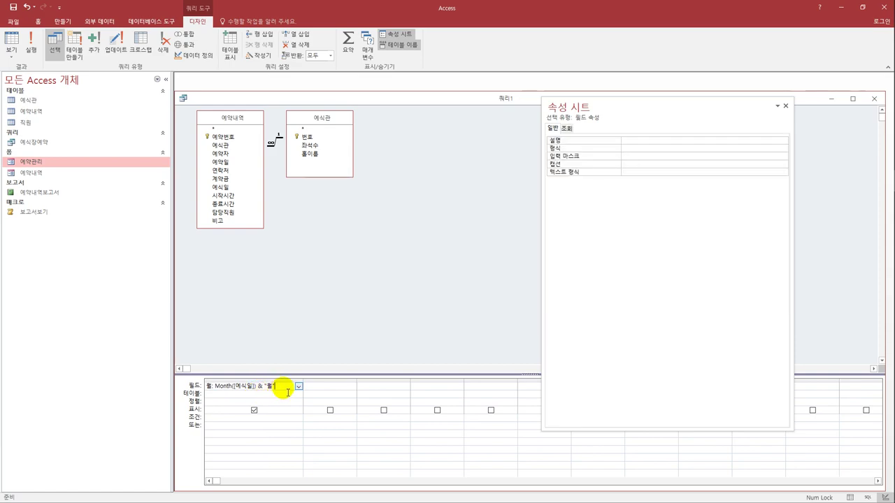
Add 계약금, 홀이름 and a second 계약금 as the next three fields of the query.
click(316, 389)
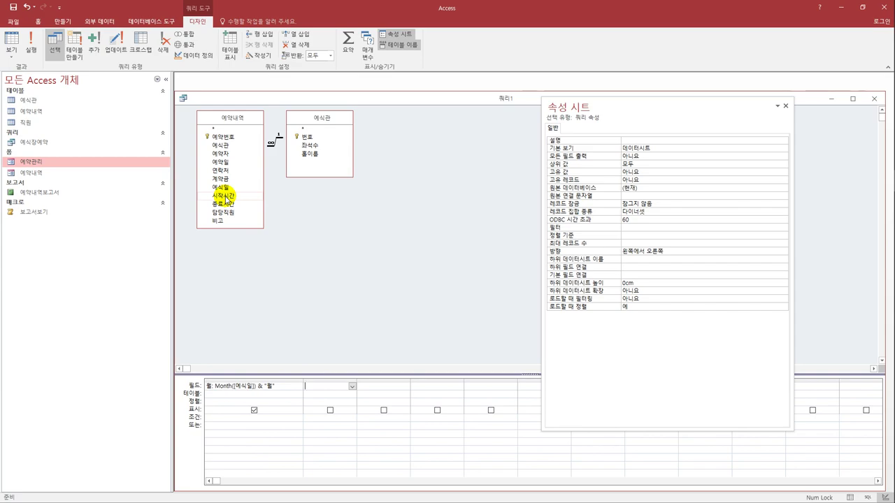
double_click(222, 178)
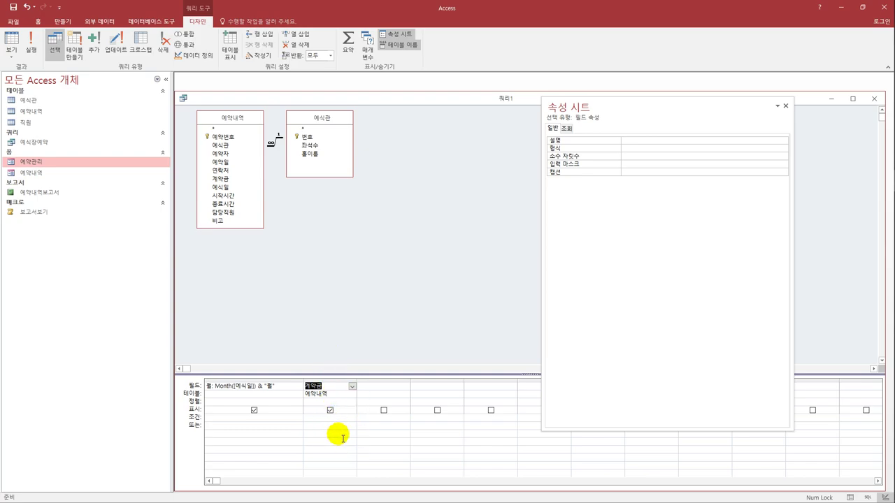
click(364, 388)
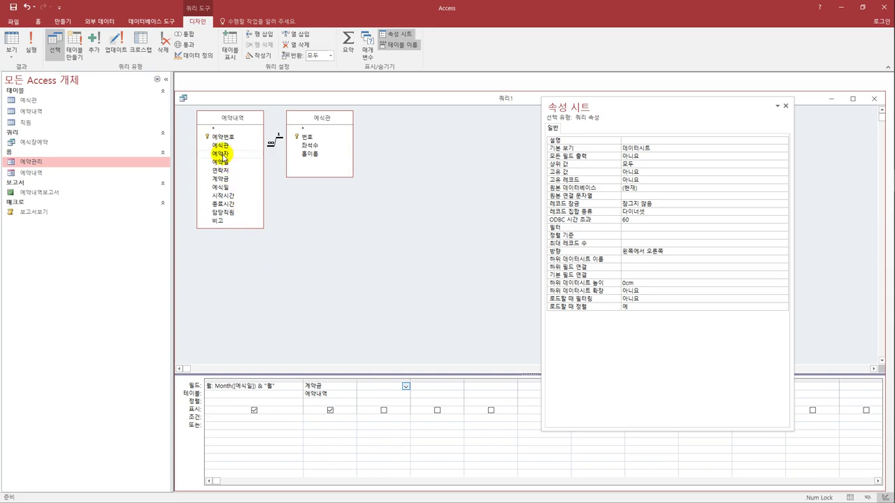
double_click(310, 154)
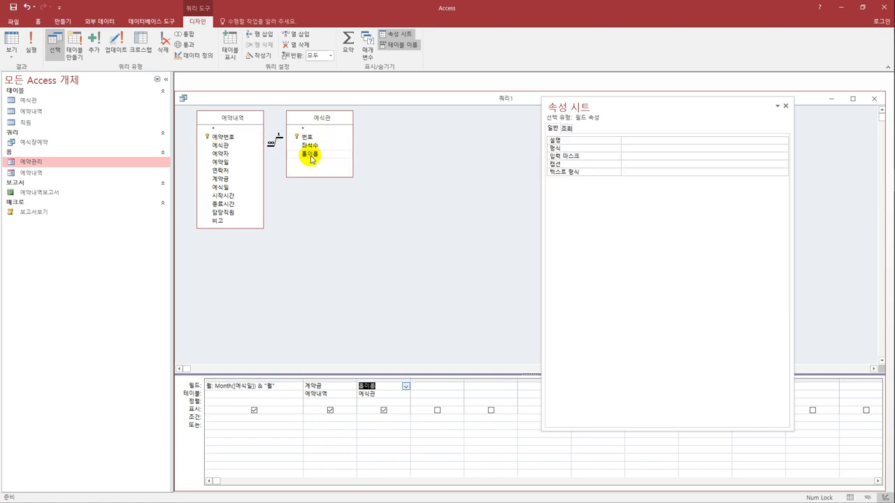
click(429, 388)
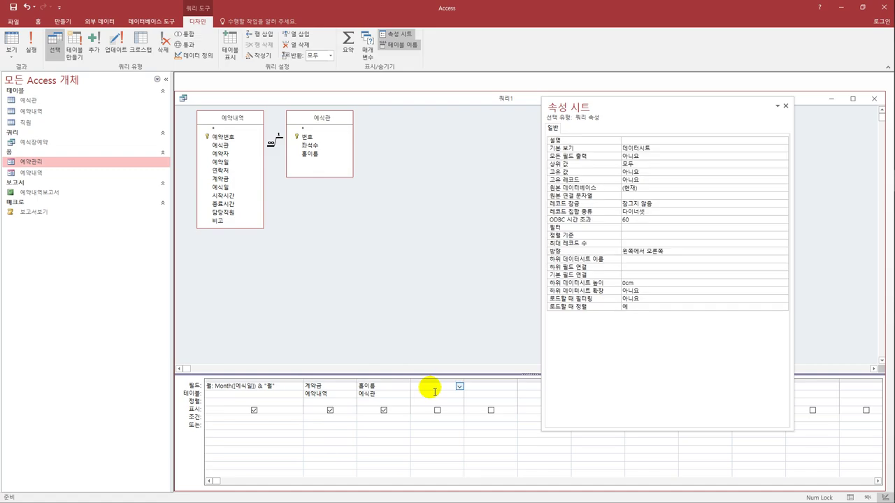
double_click(244, 181)
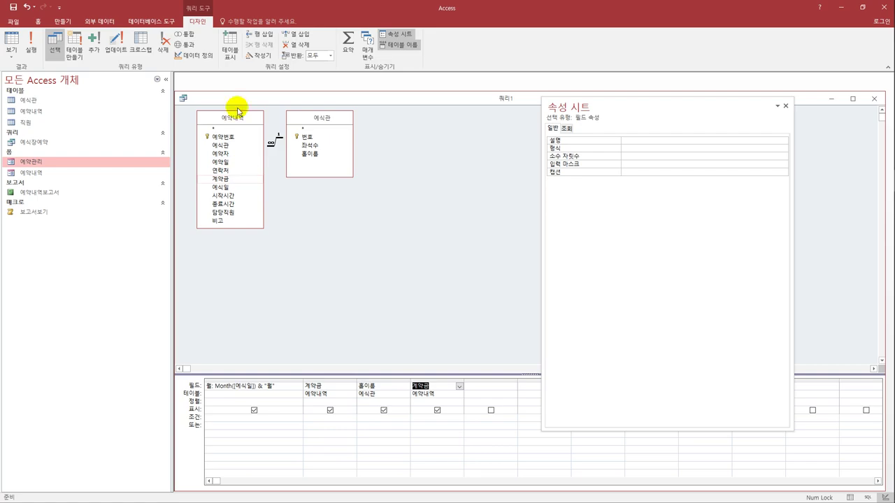
Convert the query to a crosstab query and make the 월 field a 행 머리글.
click(141, 46)
click(245, 414)
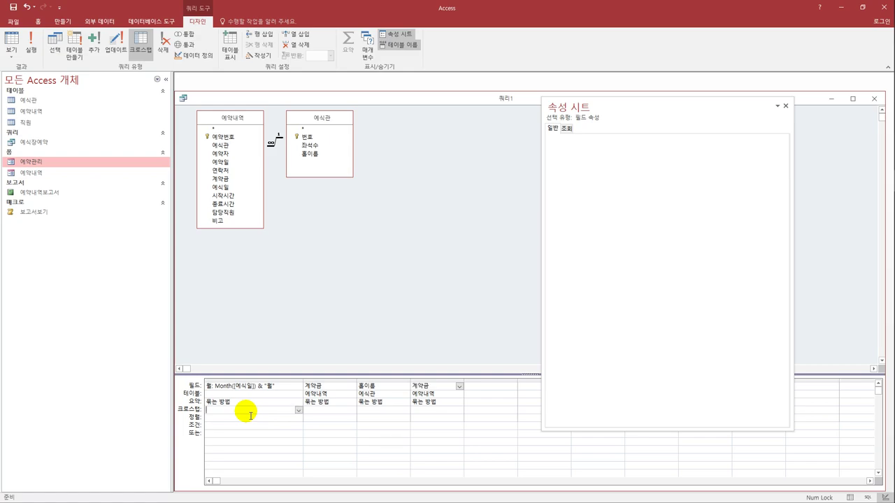
click(297, 412)
click(290, 415)
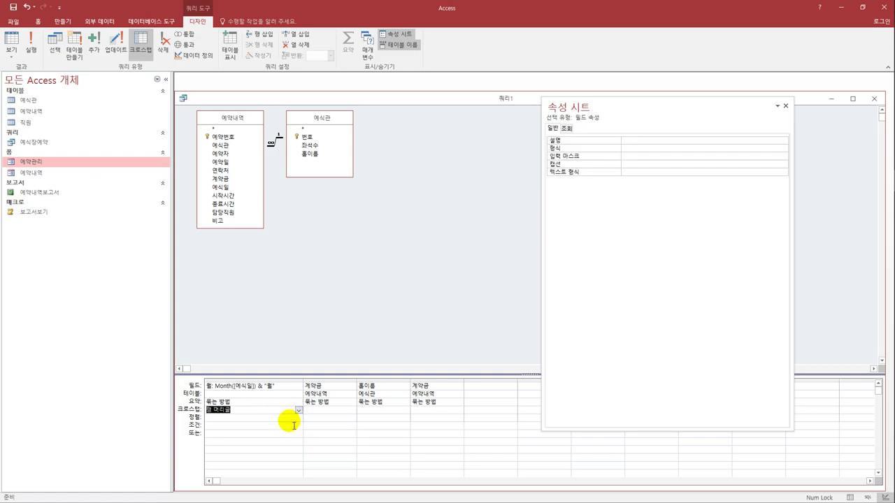
Make the first 계약금 field a 행 머리글 and summarize it with 합계.
click(315, 410)
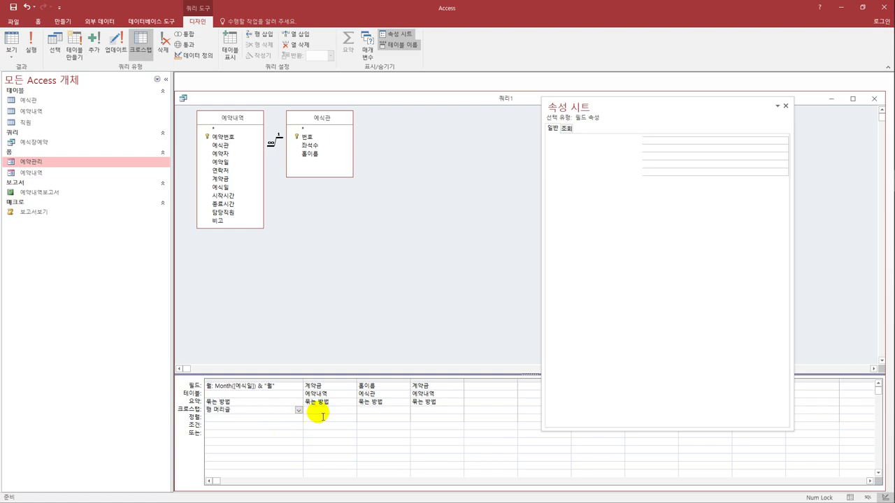
click(351, 410)
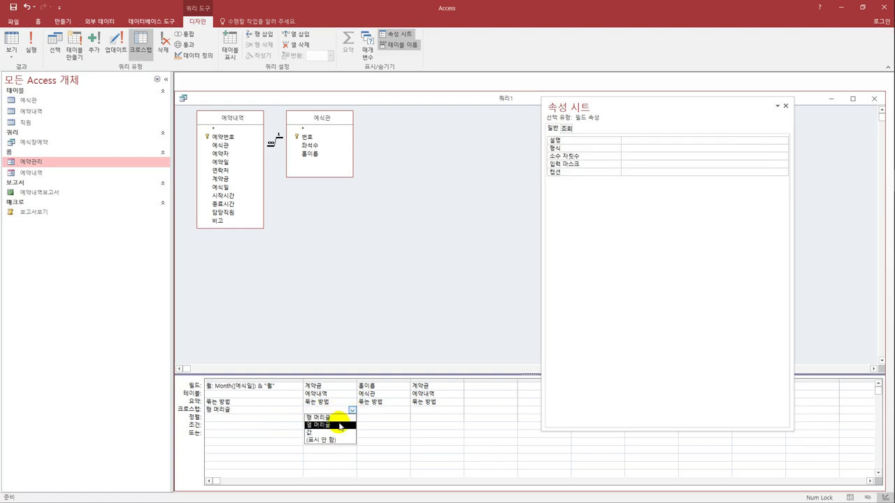
click(340, 418)
click(348, 402)
click(352, 402)
click(343, 418)
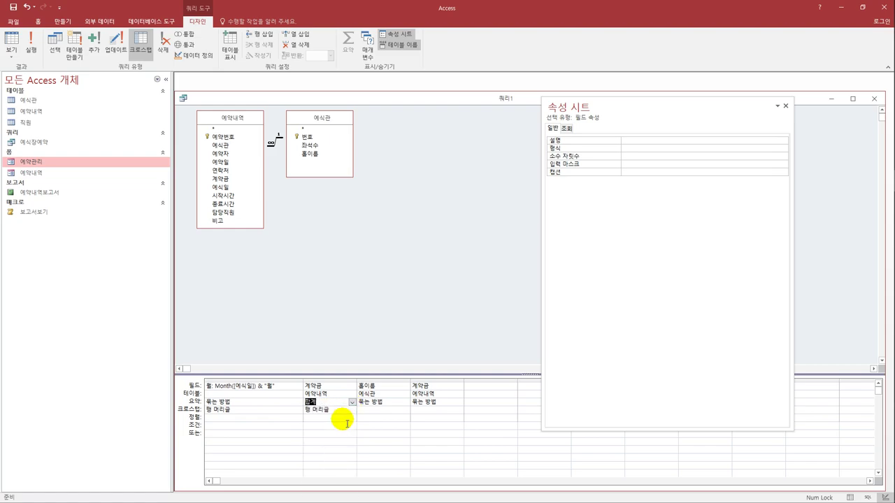
Give the first 계약금 field the alias 합계(만원).
click(306, 386)
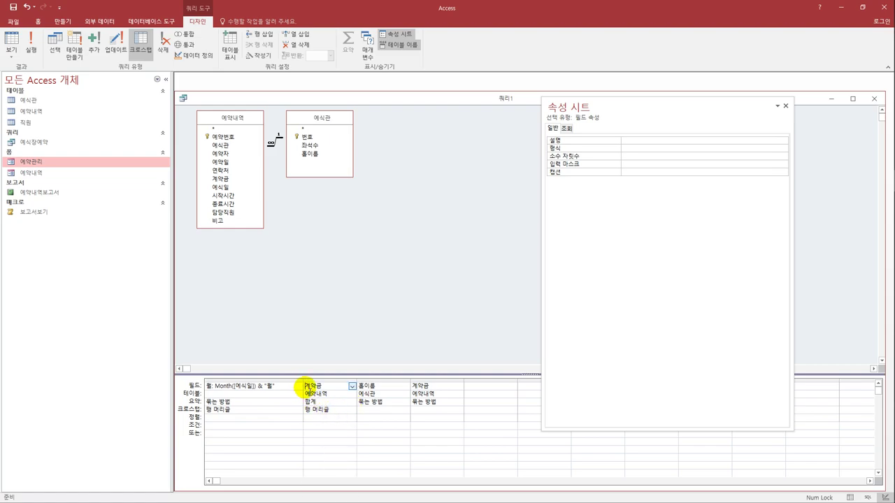
text(합계:)
text(만원):)
key(Tab)
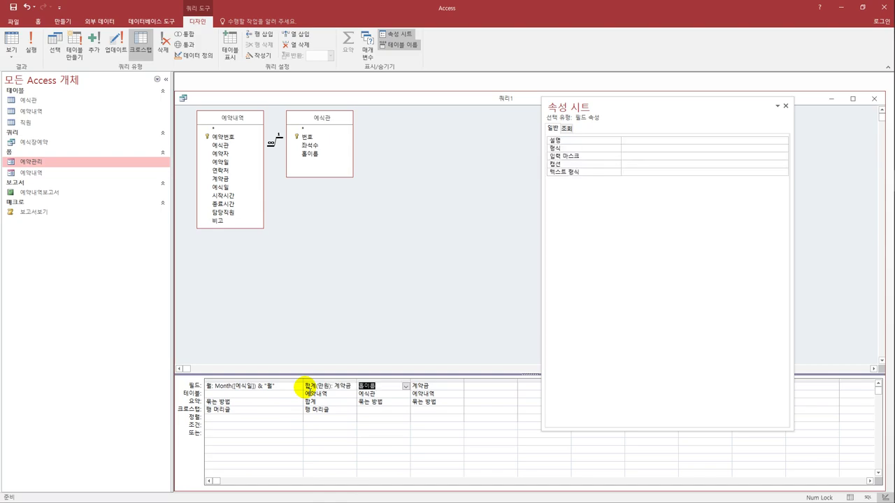
Make 홀이름 the 열 머리글, and use the second 계약금 field as the 값 summarized with 합계.
click(364, 411)
click(405, 411)
click(380, 424)
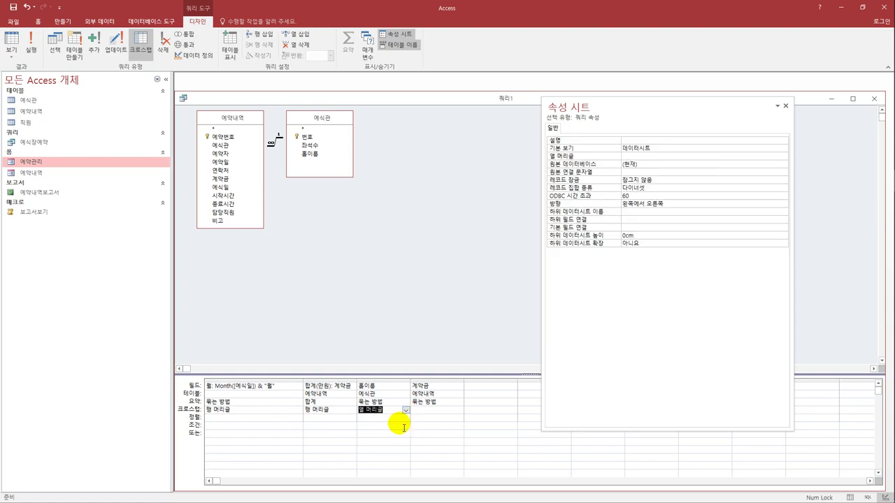
click(423, 410)
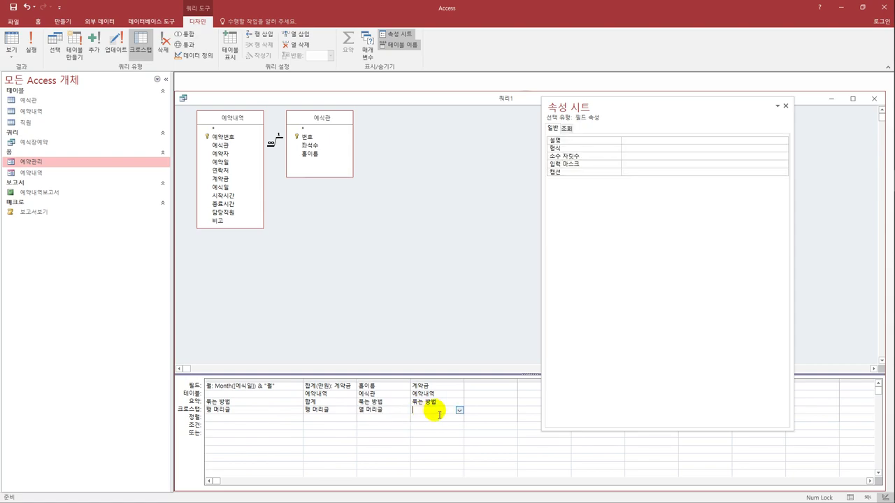
click(459, 410)
click(446, 433)
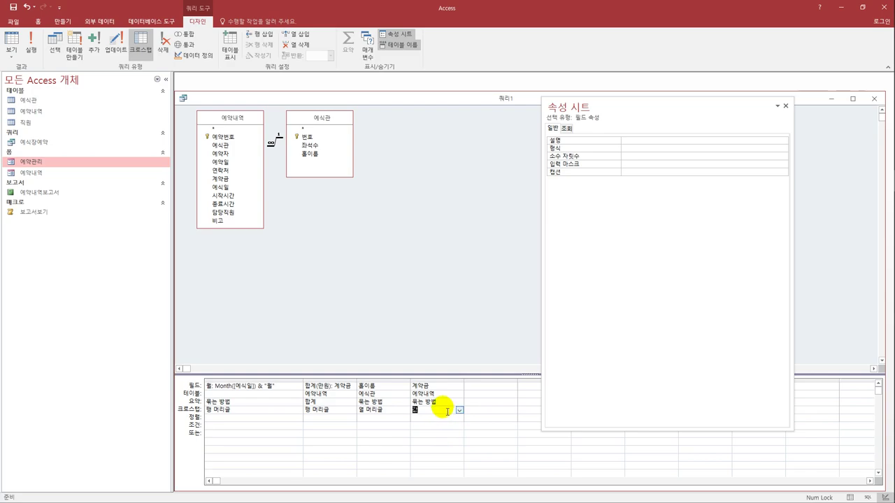
click(459, 403)
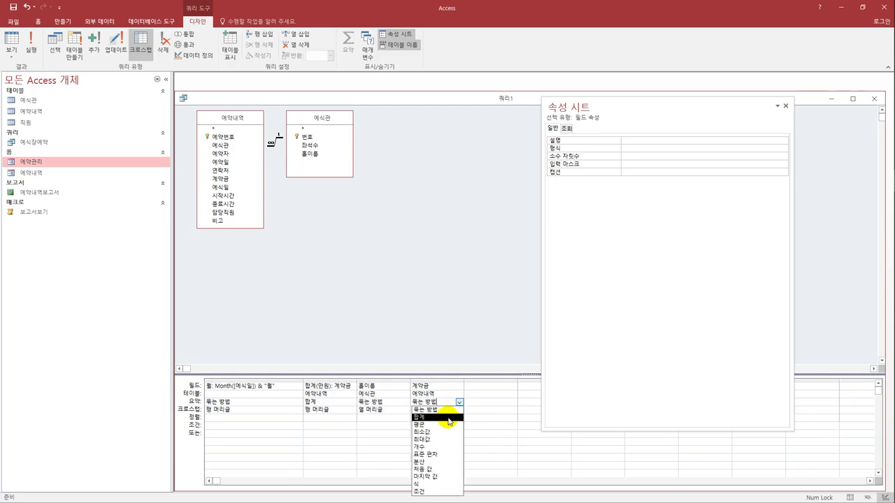
click(453, 417)
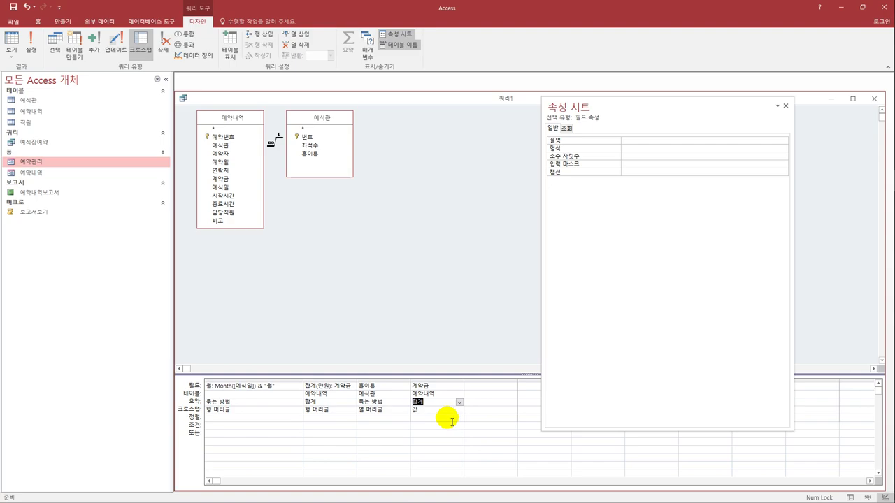
Check the crosstab query's results as a datasheet, and return to its design view.
click(360, 419)
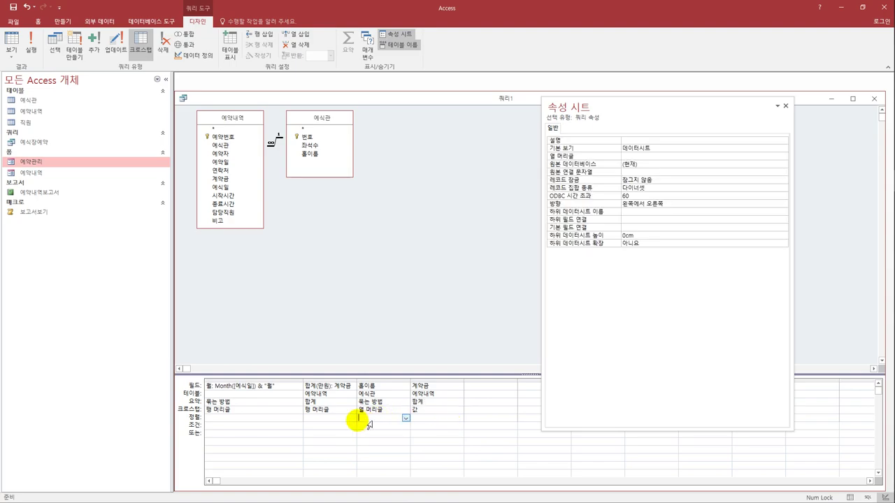
click(8, 43)
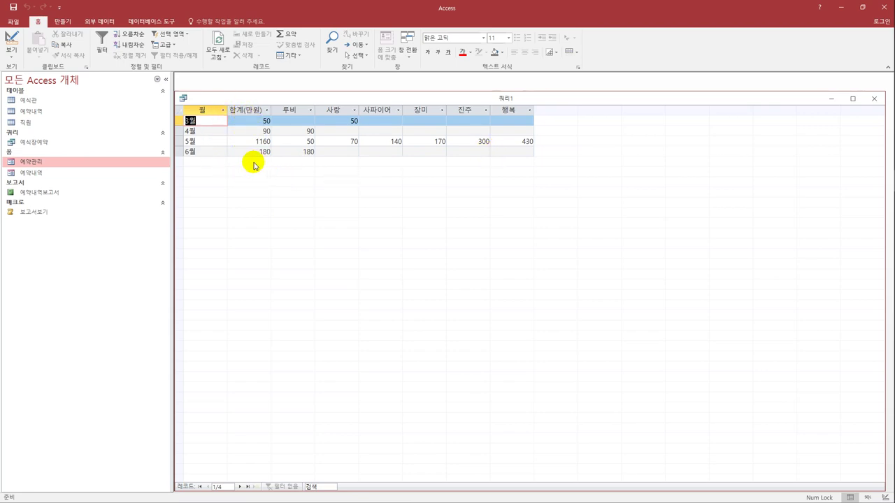
click(12, 53)
click(38, 114)
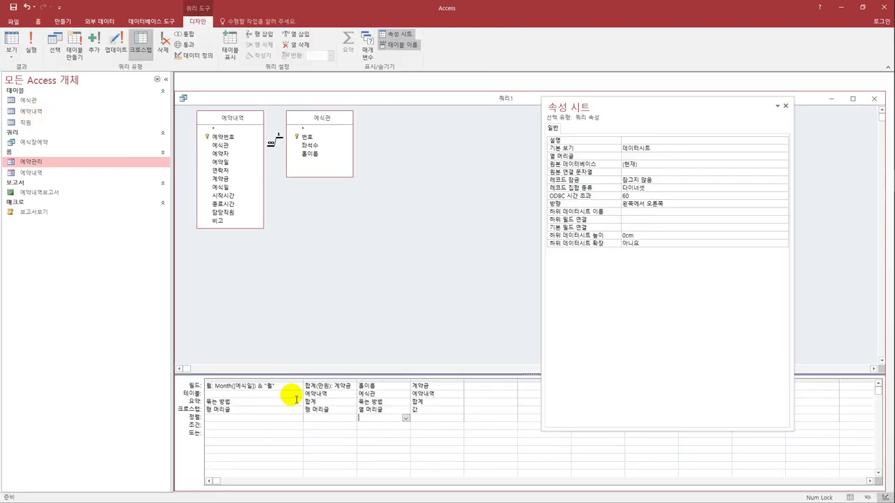
Set the format of the 합계(만원) field to #,### and show the query results as a datasheet.
click(333, 387)
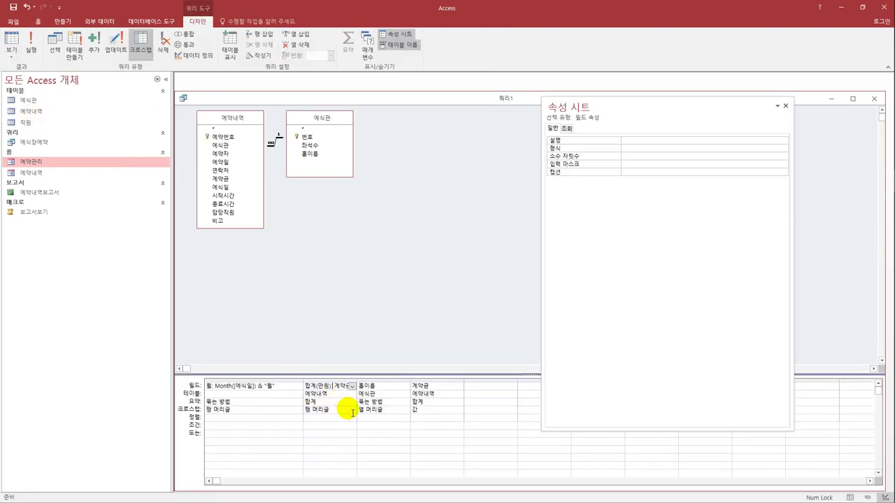
click(624, 148)
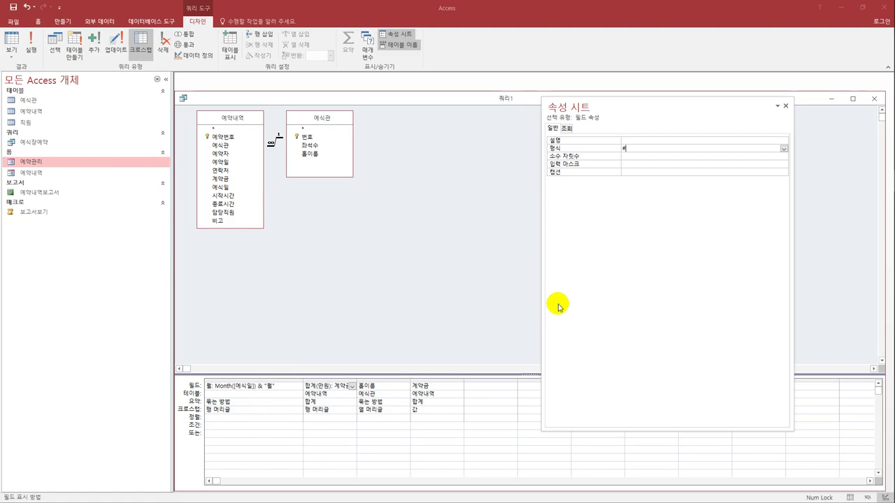
text(#,###)
click(11, 40)
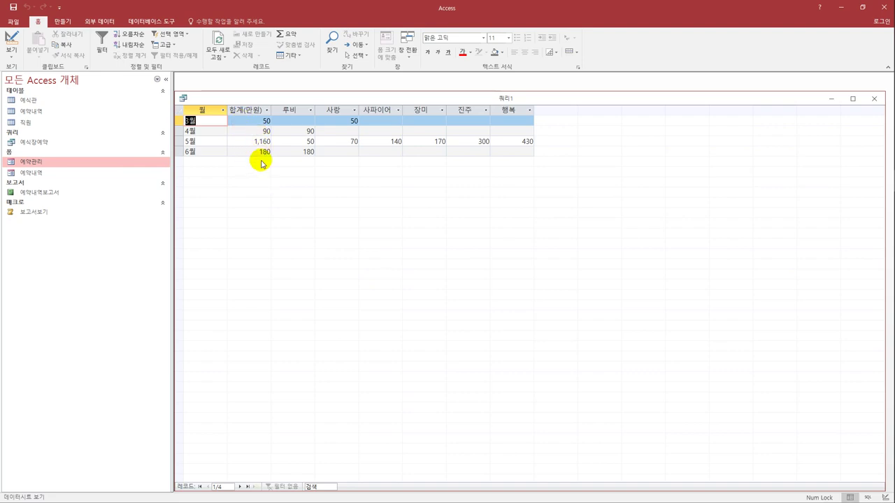
Save the crosstab query as 예식관별월별계약금액 and close it.
click(13, 7)
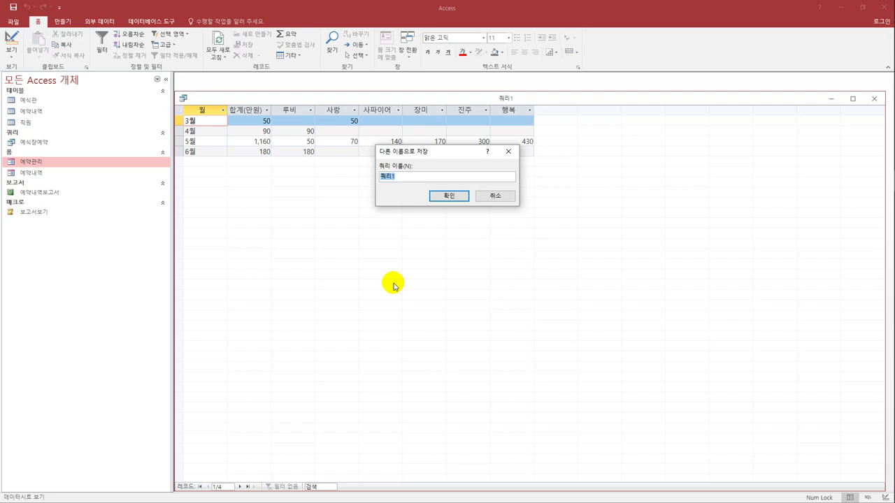
text(예시)
text(ㄱ관별합)
text(월)
text(별계약금액)
click(437, 196)
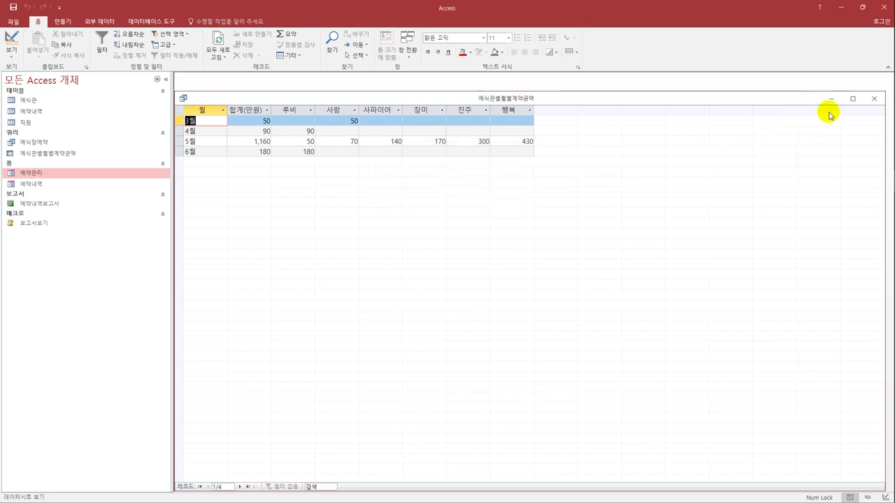
click(873, 98)
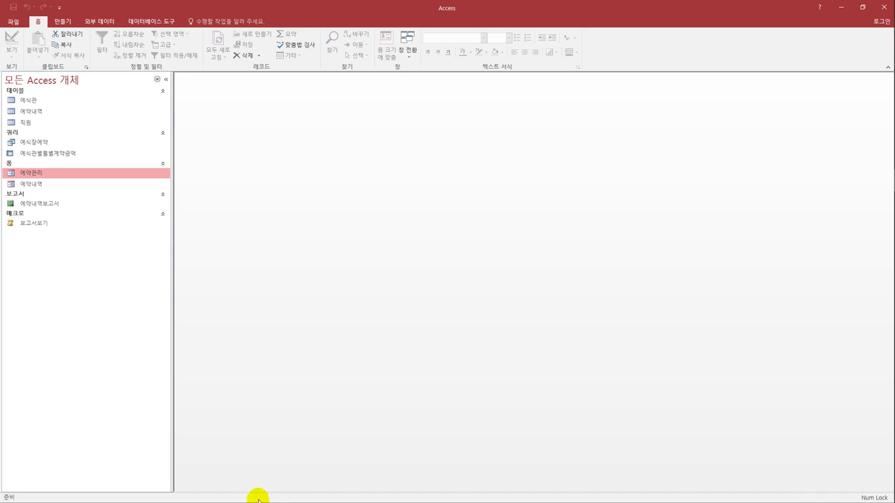
Create a new query in design view based on the 예약내역 table, and enlarge its field list to show all fields.
click(66, 23)
click(145, 50)
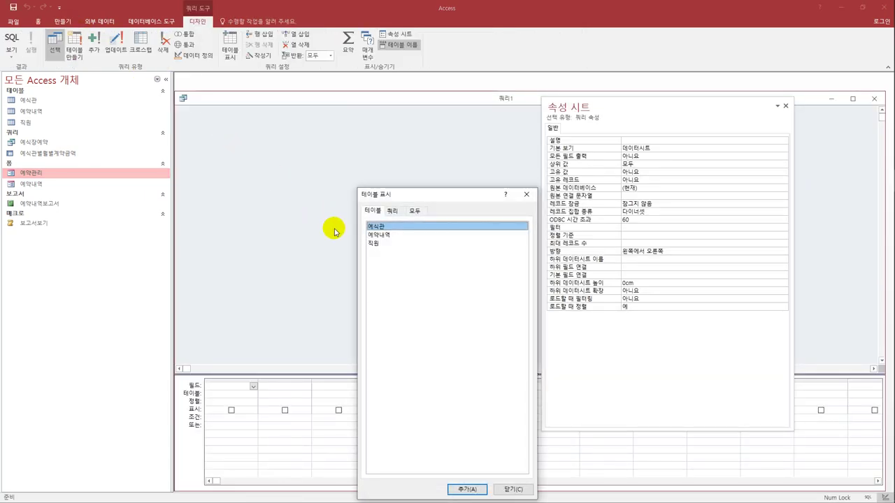
click(385, 236)
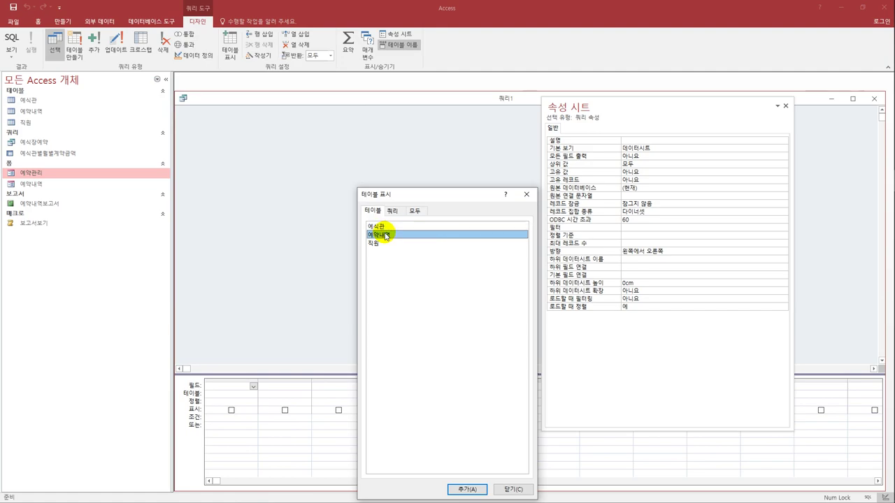
double_click(385, 235)
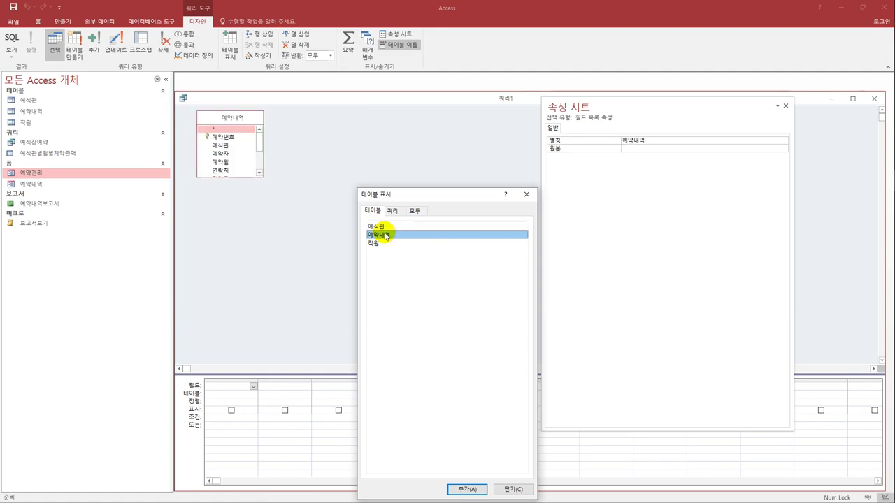
click(527, 194)
drag(219, 176, 223, 246)
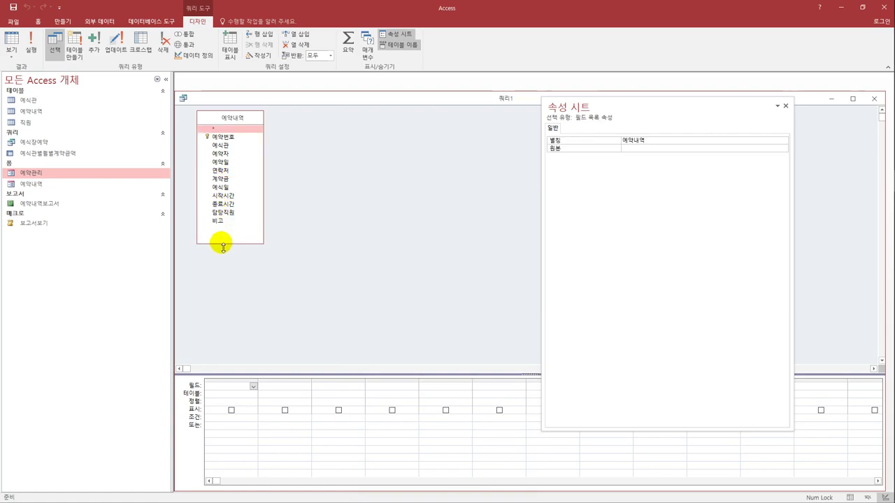
Add the fields 예약번호, 예약자, 연락처, 예식일 and 담당직원 to the query grid.
double_click(235, 137)
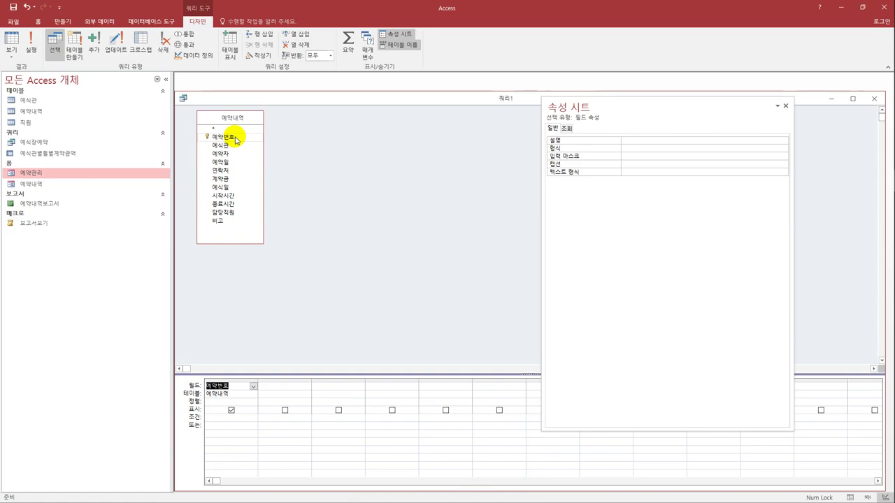
click(238, 155)
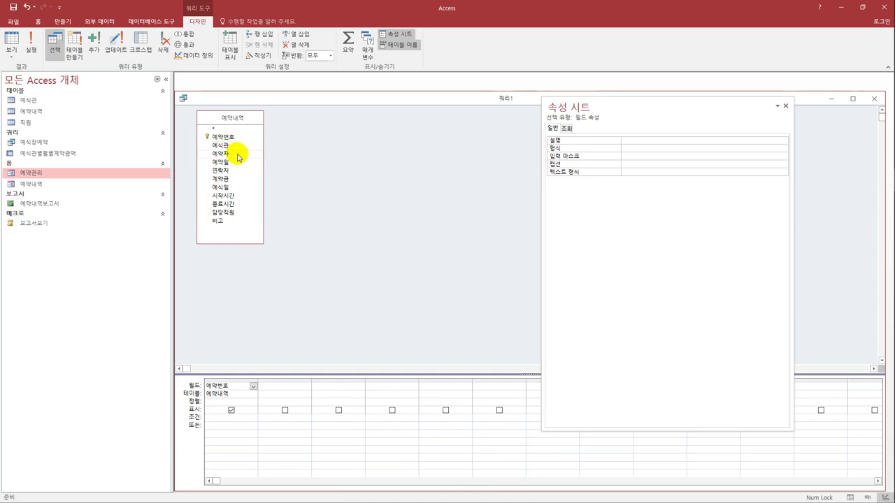
double_click(239, 155)
double_click(238, 171)
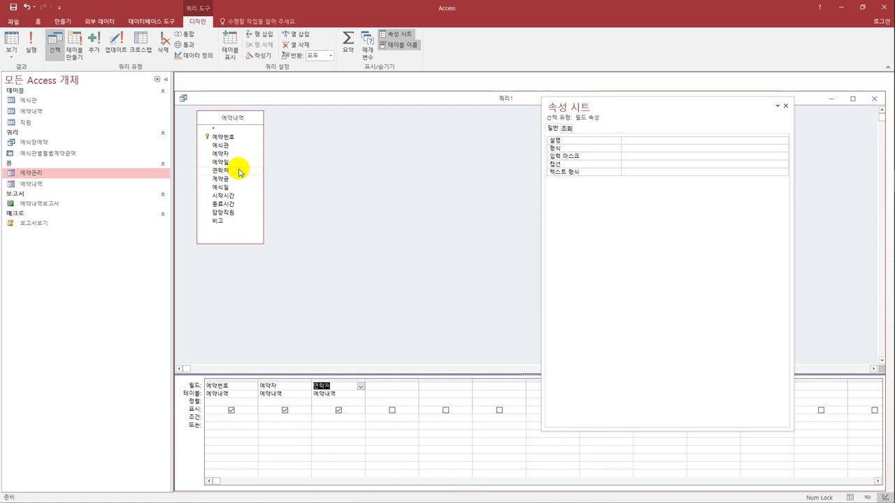
double_click(233, 188)
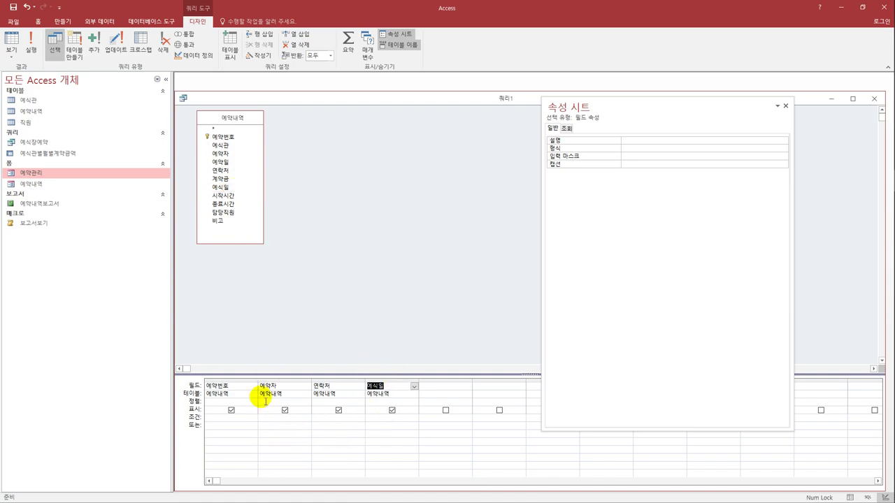
click(239, 213)
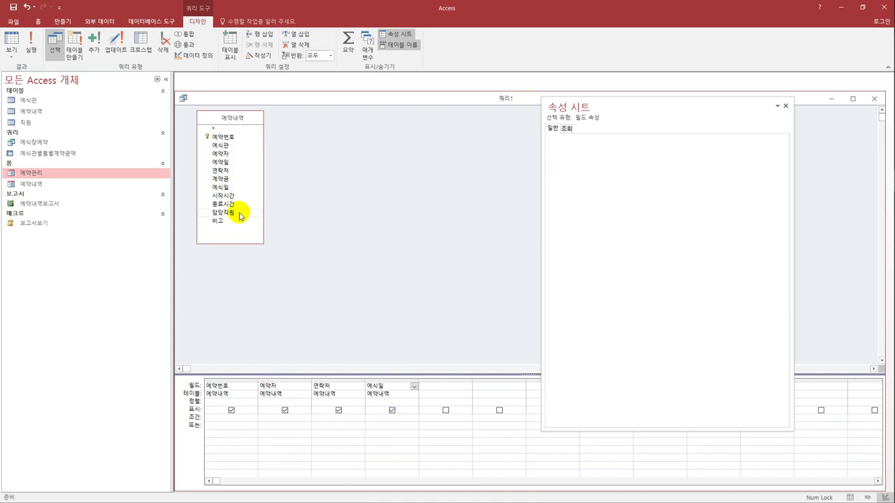
double_click(239, 213)
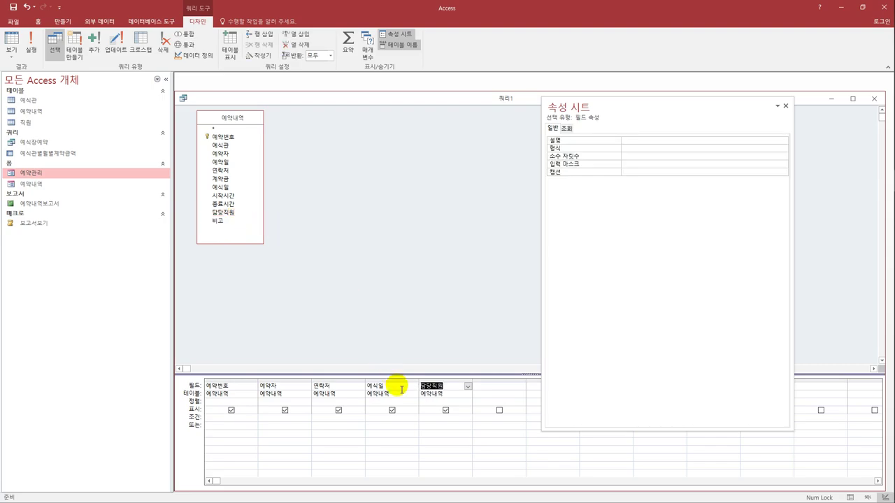
Hide the 담당직원 field from the results and give it the parameter criterion [담당직원 번호 입력].
click(445, 410)
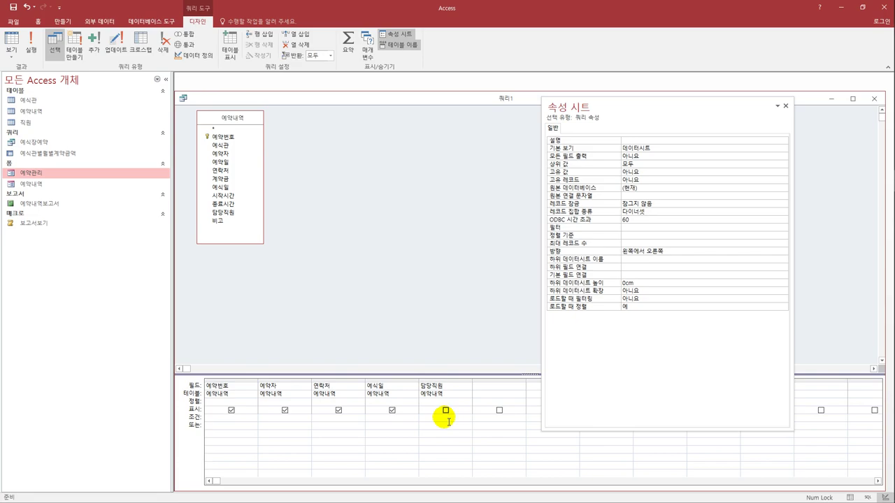
click(448, 418)
text(미)
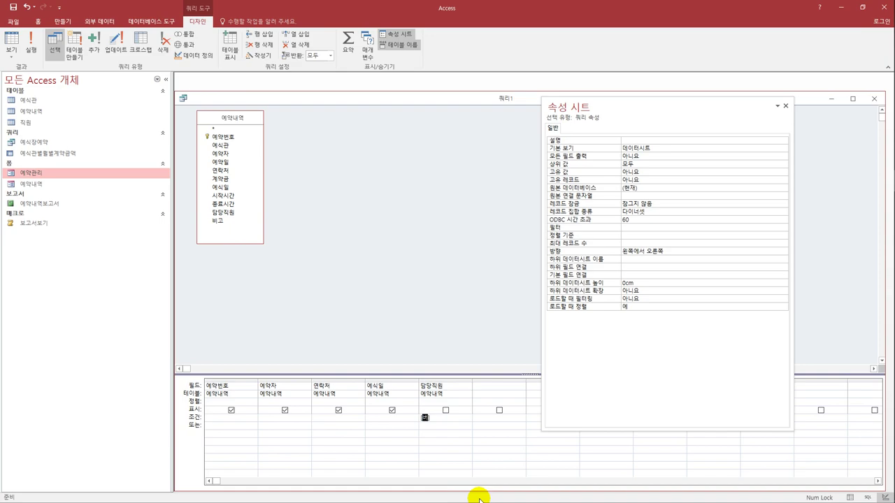
text(당)
text(당직원 번호 입력)
click(415, 441)
Run the parameter query with employee number 1, and fit the 연락처 column width to its contents.
click(12, 42)
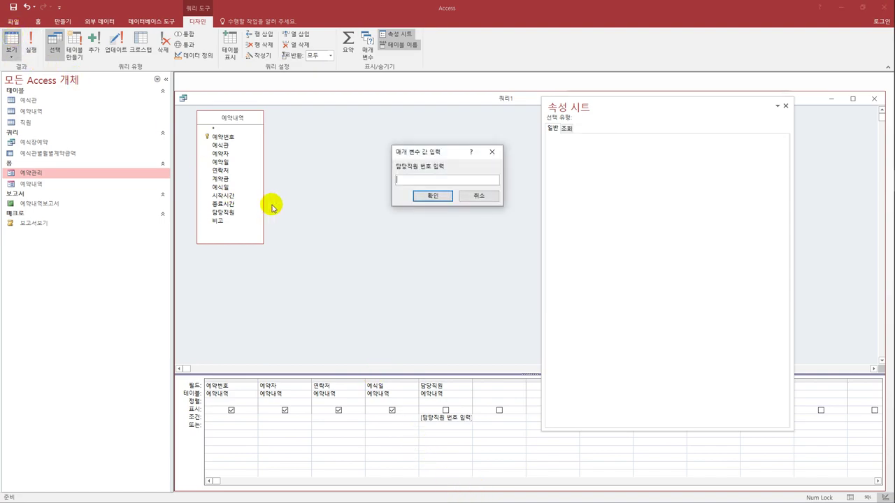
text(1)
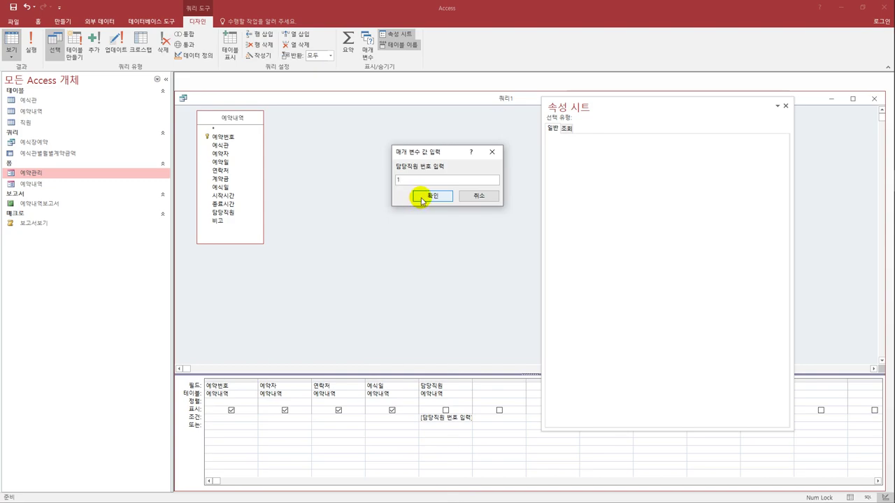
click(421, 201)
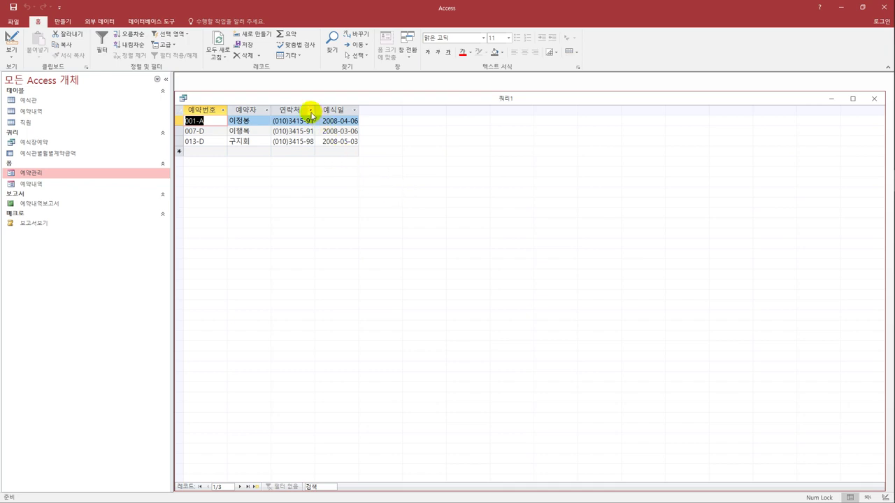
double_click(319, 115)
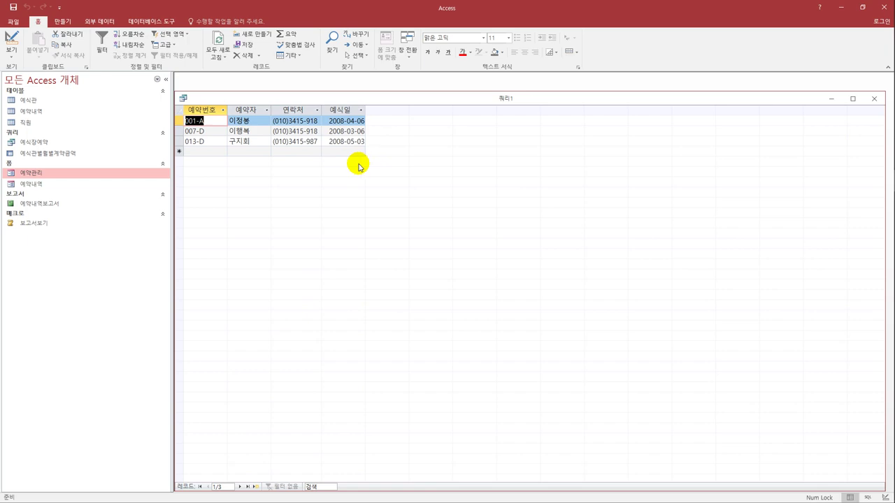
Save the parameter query as 담당자예약조회 and close it.
click(13, 7)
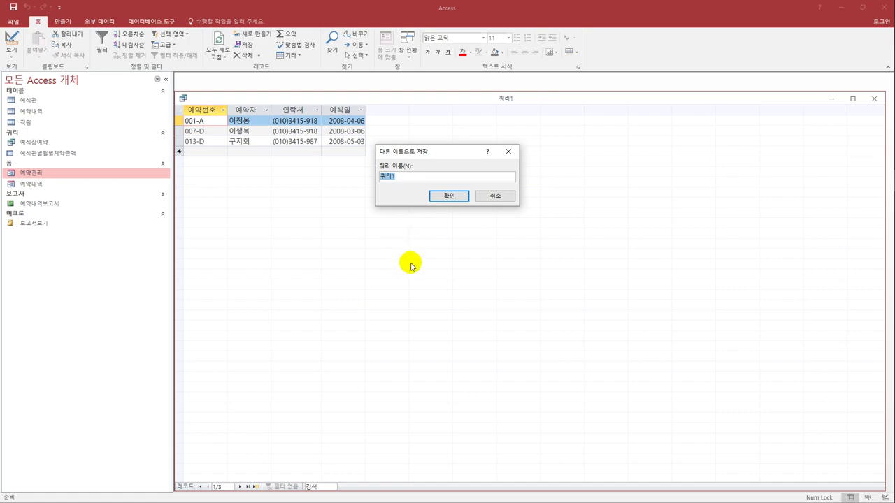
text(ㅇ당ㅈ예약조회)
key(BackSpace)
key(BackSpace)
key(BackSpace)
text(조ㅎ)
click(456, 195)
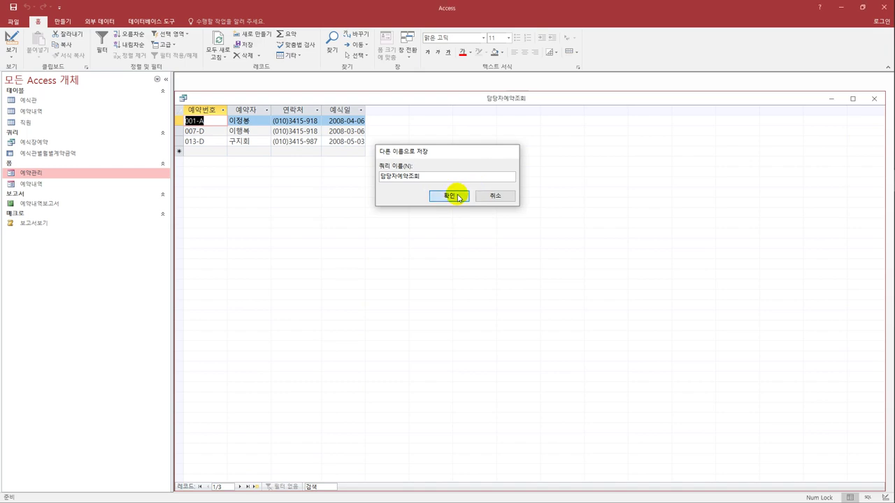
click(873, 98)
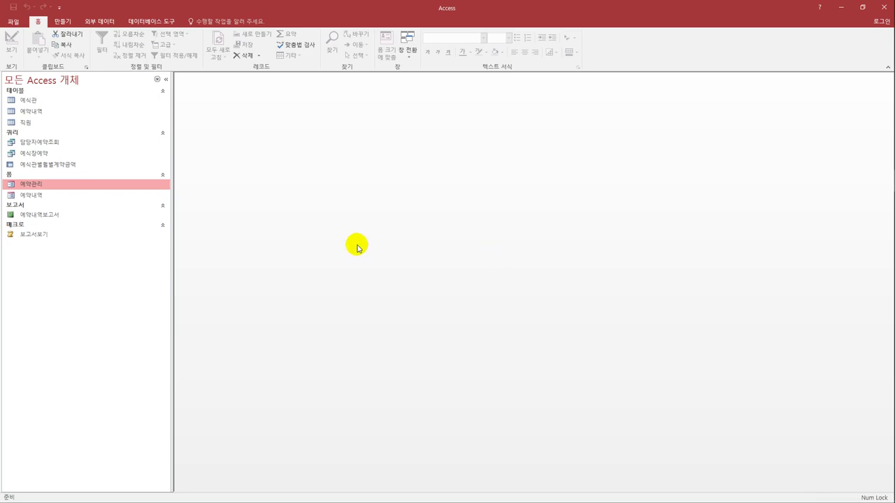
Start a 불일치 검색 쿼리 with the query wizard, taking the result records from the 직원 table.
click(62, 21)
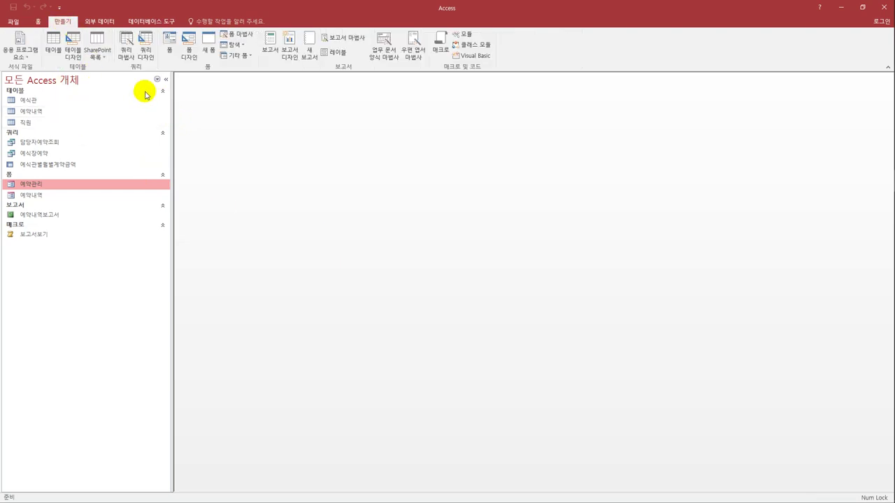
click(125, 53)
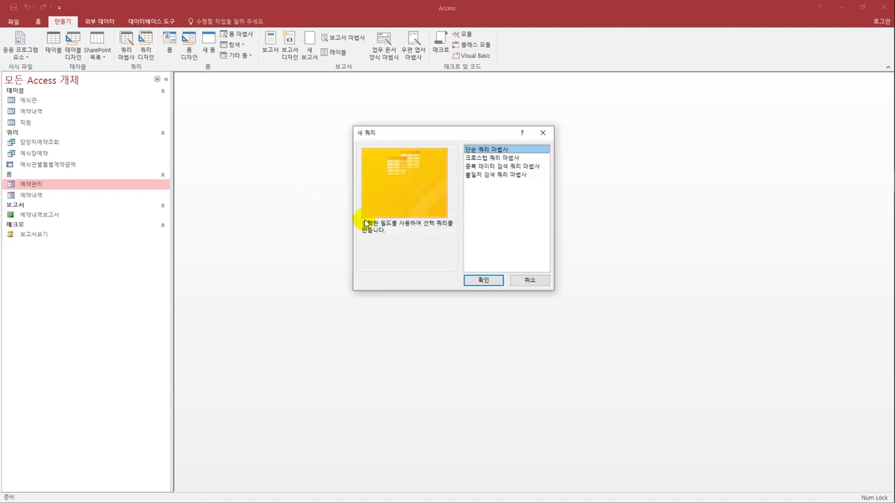
click(502, 175)
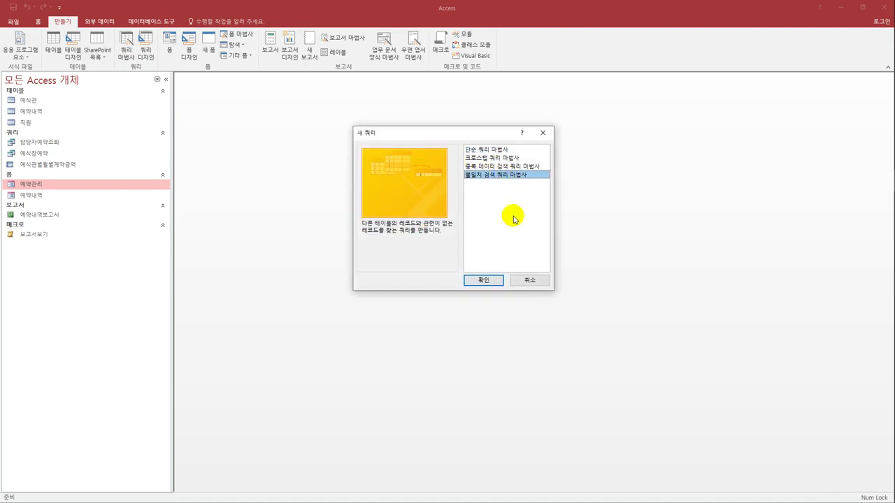
click(482, 280)
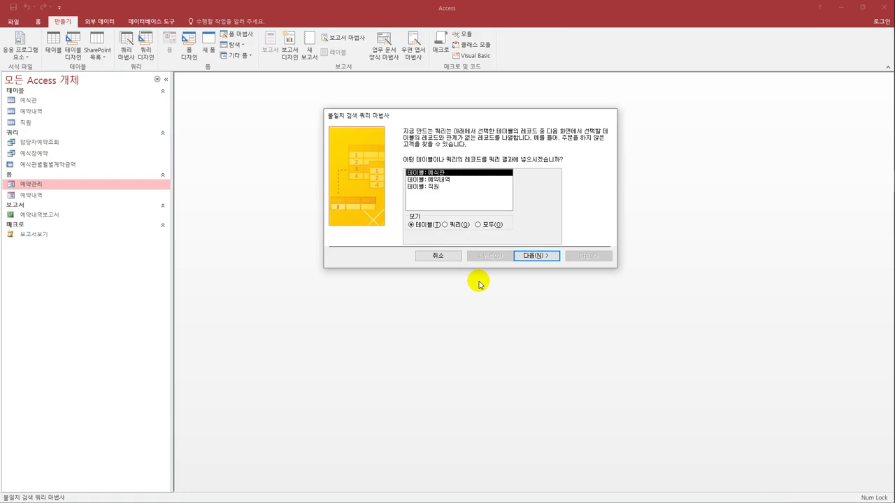
click(446, 187)
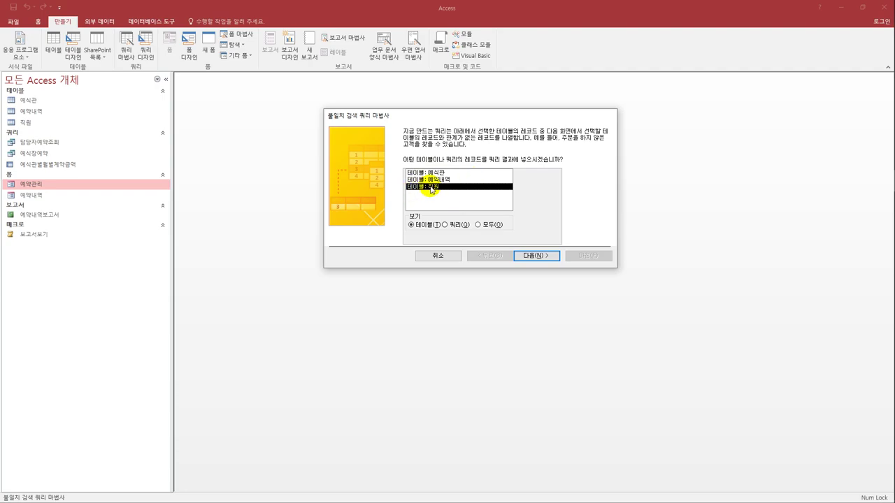
click(528, 256)
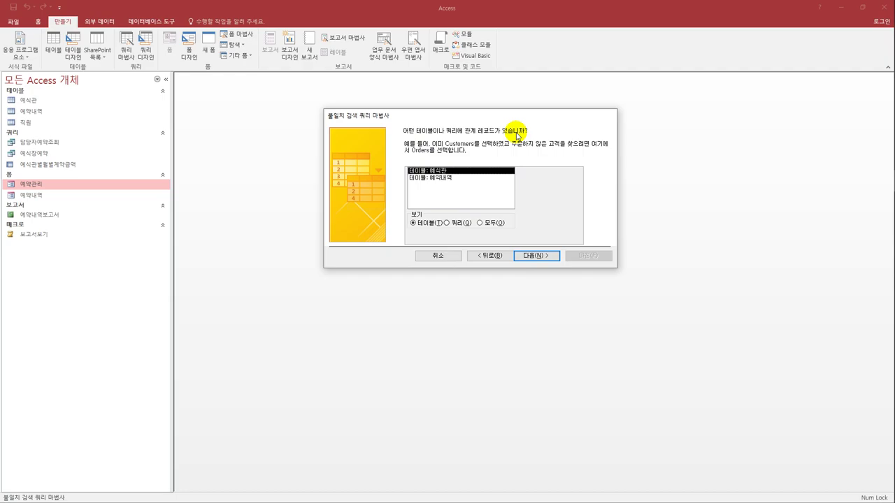
Choose 예약내역 as the related table, and match 번호 in 직원 with 담당직원 in 예약내역.
click(454, 179)
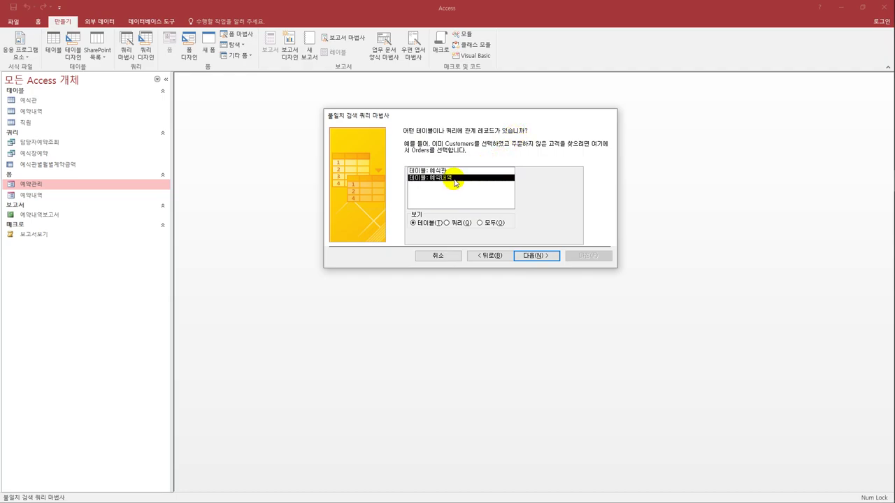
click(532, 256)
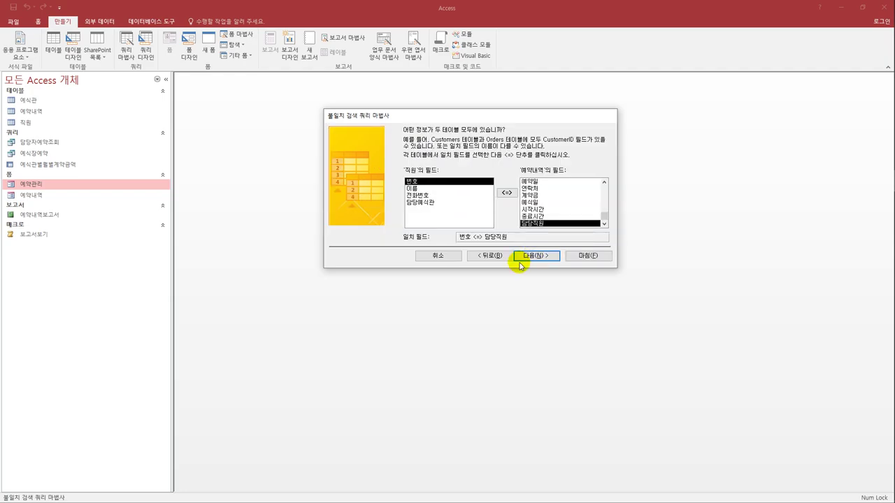
click(507, 192)
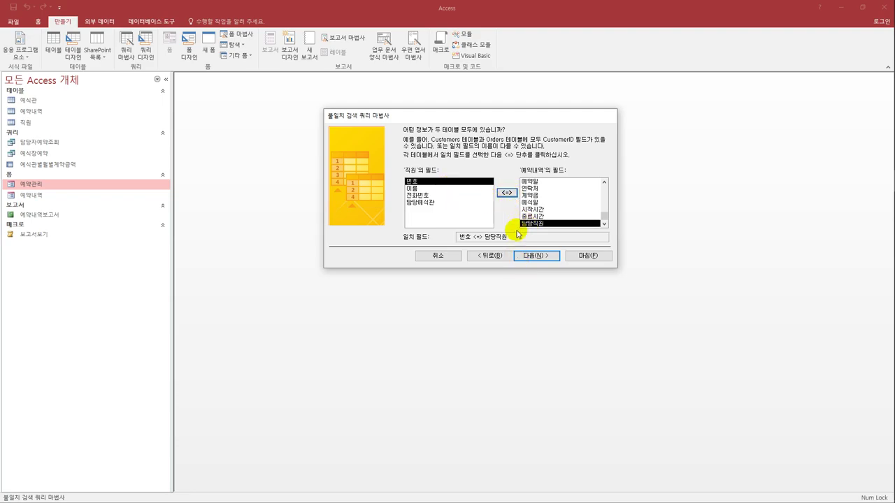
click(530, 256)
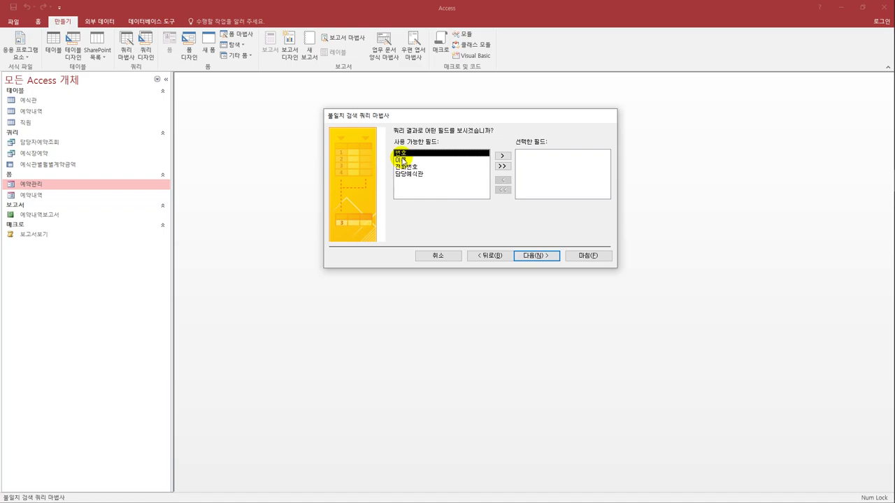
Include all 직원 fields in the unmatched query results, name the query 예약없는 직원목록, and finish to view its results.
click(502, 167)
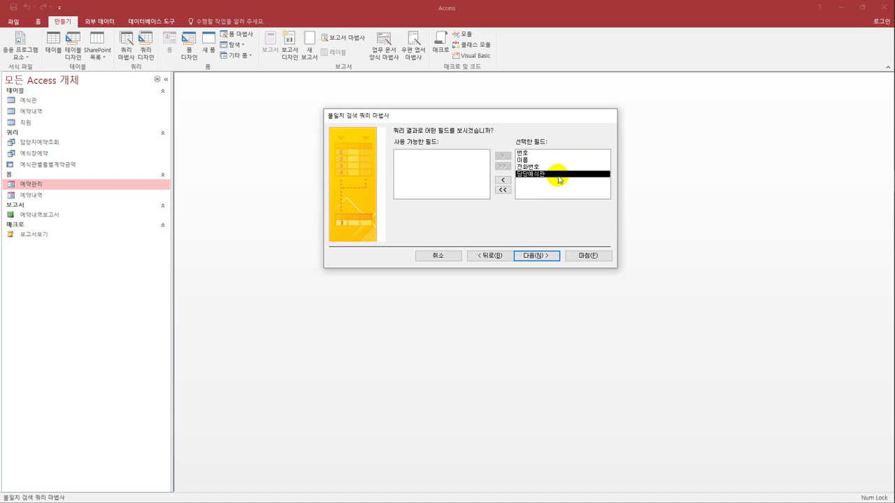
click(536, 254)
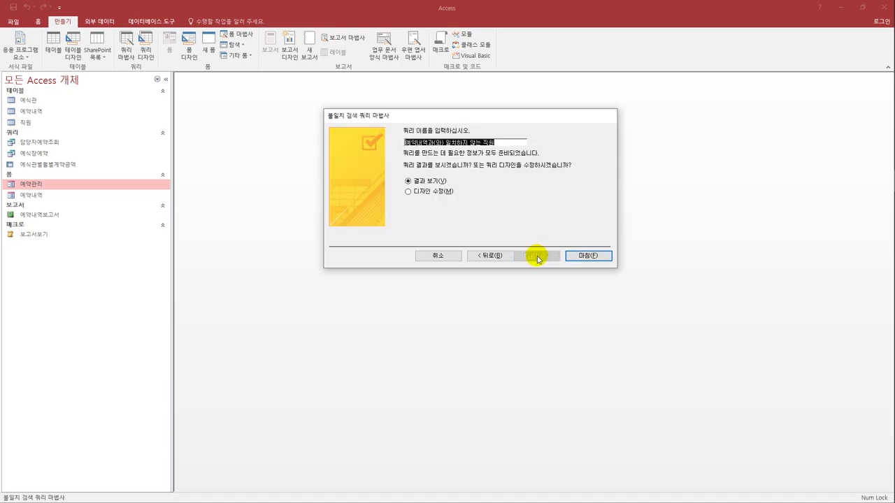
text(예약)
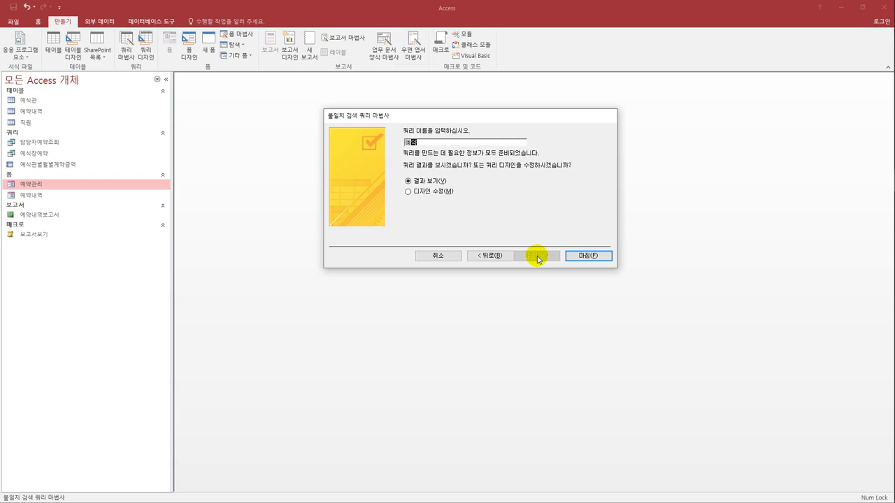
text(없ㄴ는 직원목ㄹ)
click(573, 255)
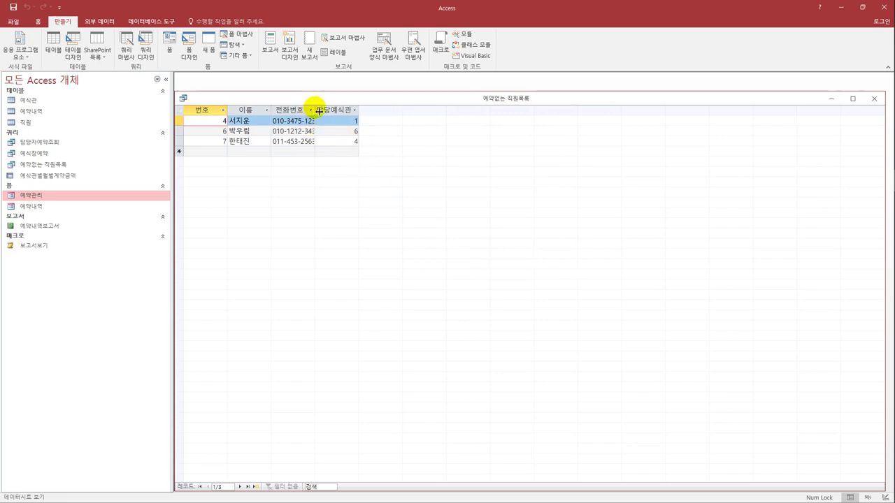
Widen the 전화번호 column to show its full contents, and close the query with the layout saved.
drag(315, 112, 322, 111)
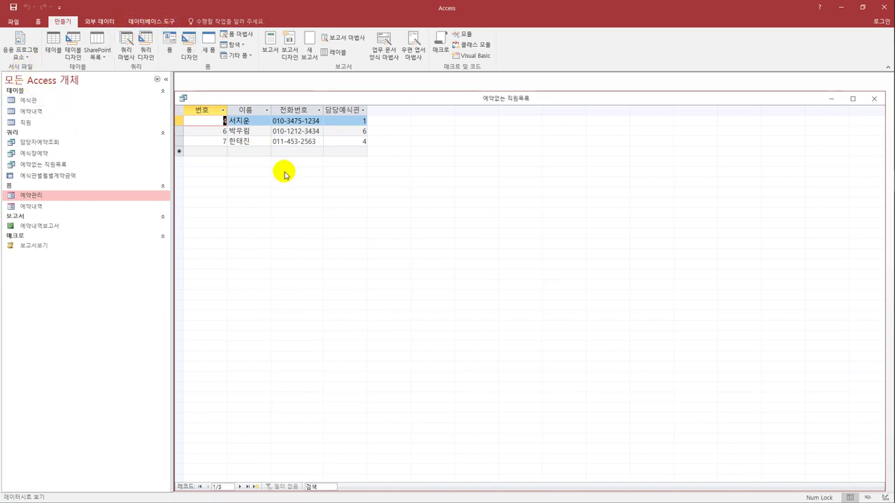
click(873, 98)
click(394, 280)
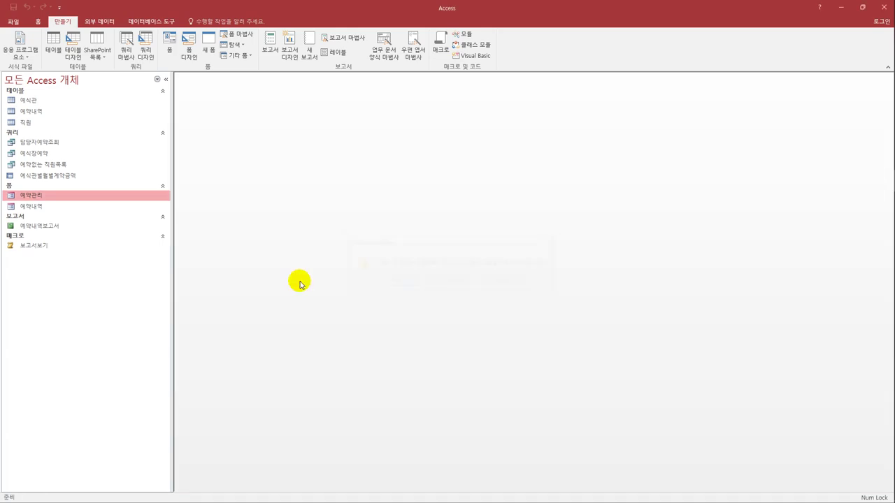
Open 예약없는 직원목록 in design view and examine its output fields and the criterion on 담당직원.
click(54, 168)
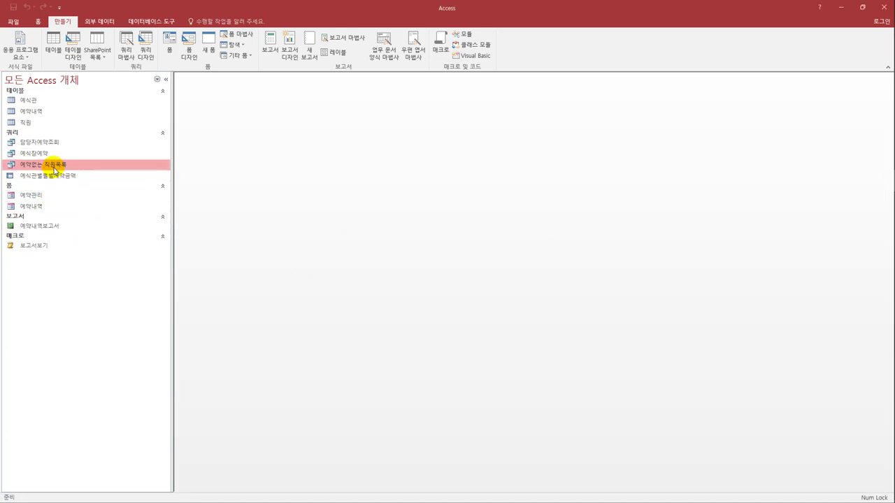
right_click(53, 168)
click(95, 183)
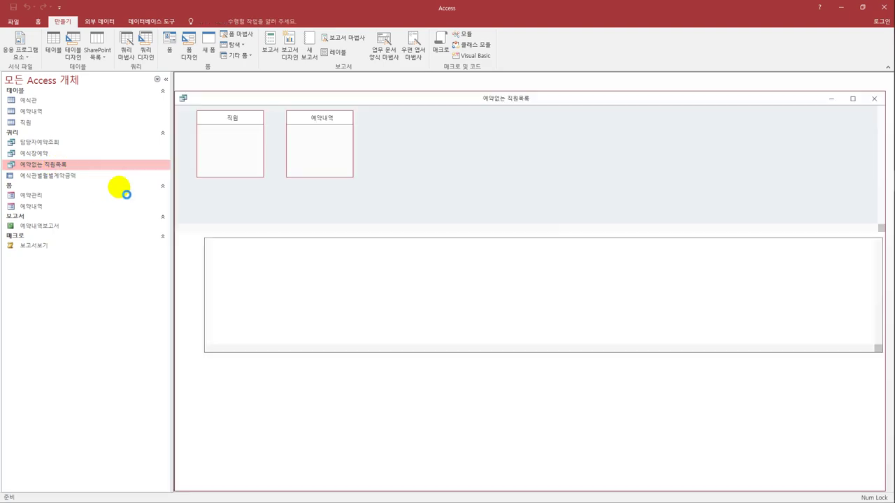
click(223, 245)
click(291, 246)
click(329, 244)
click(377, 245)
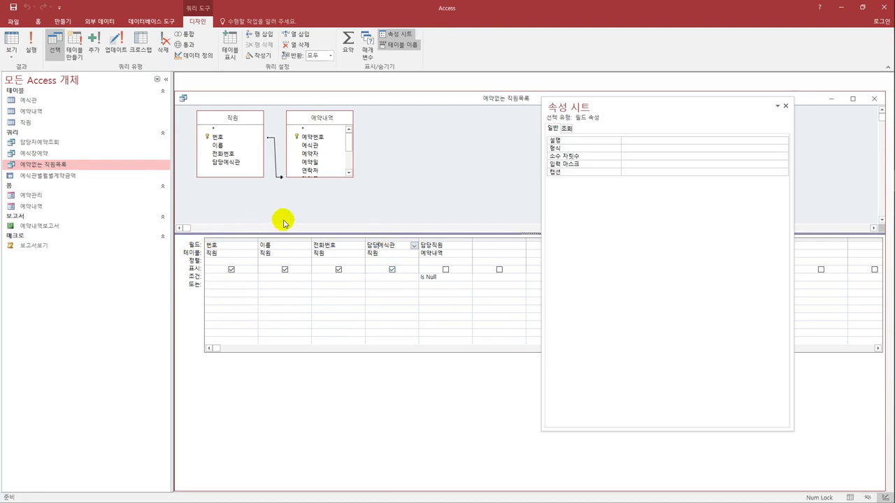
click(455, 252)
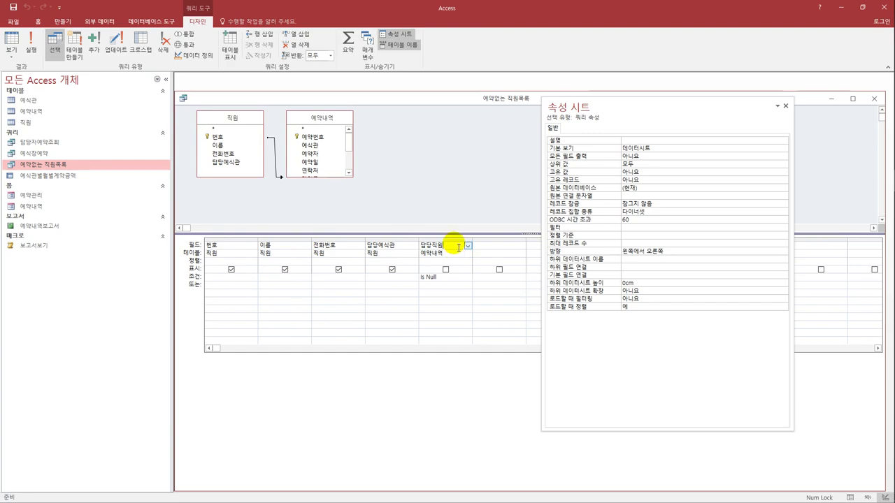
click(441, 278)
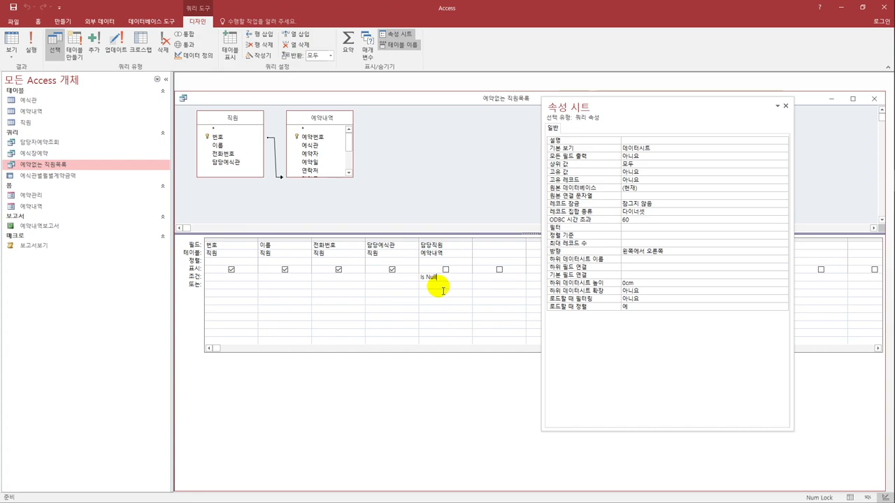
Enlarge the 예약내역 field list to reveal 담당직원, move the 직원 list slightly, and recheck the 담당직원 criterion.
click(313, 185)
drag(313, 185, 312, 221)
click(318, 217)
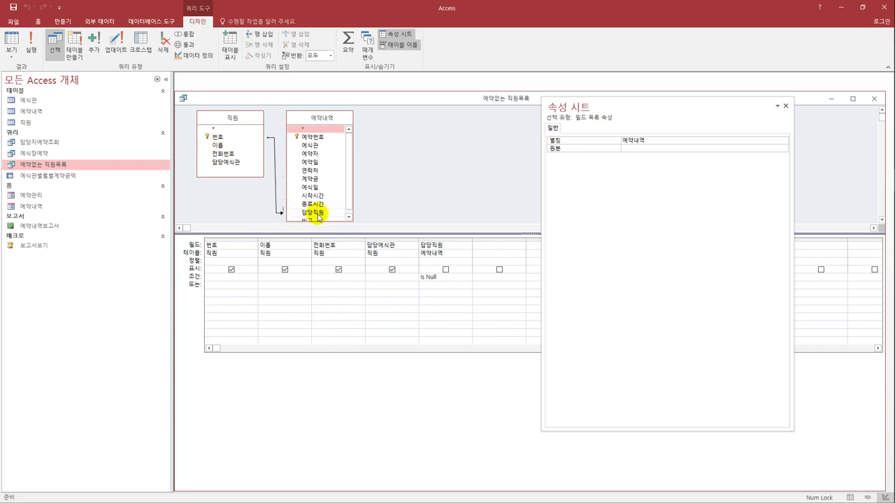
click(221, 123)
drag(221, 123, 213, 119)
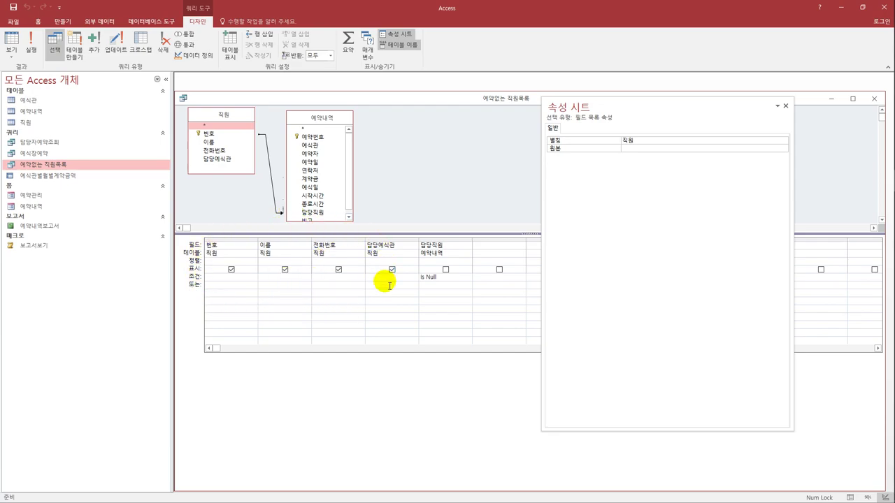
click(451, 246)
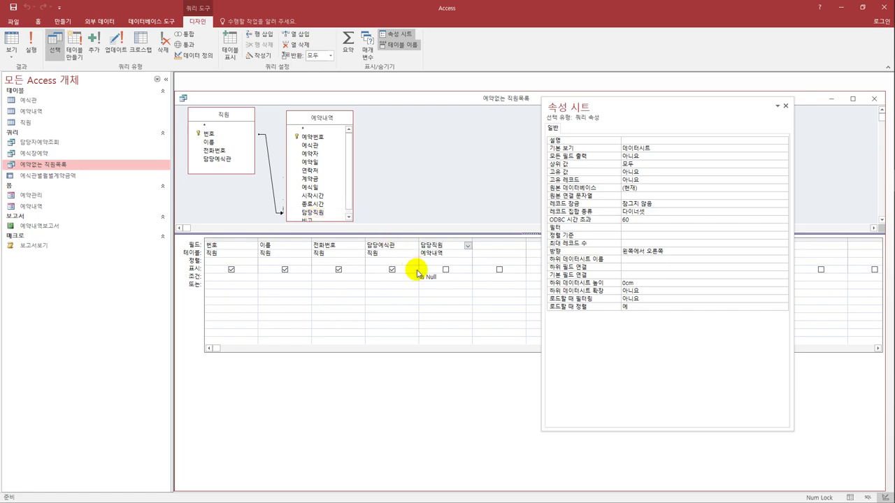
click(437, 278)
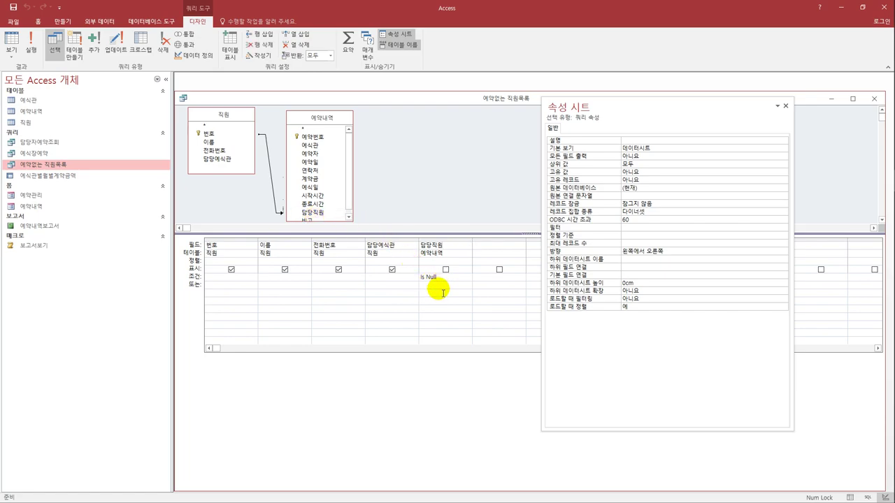